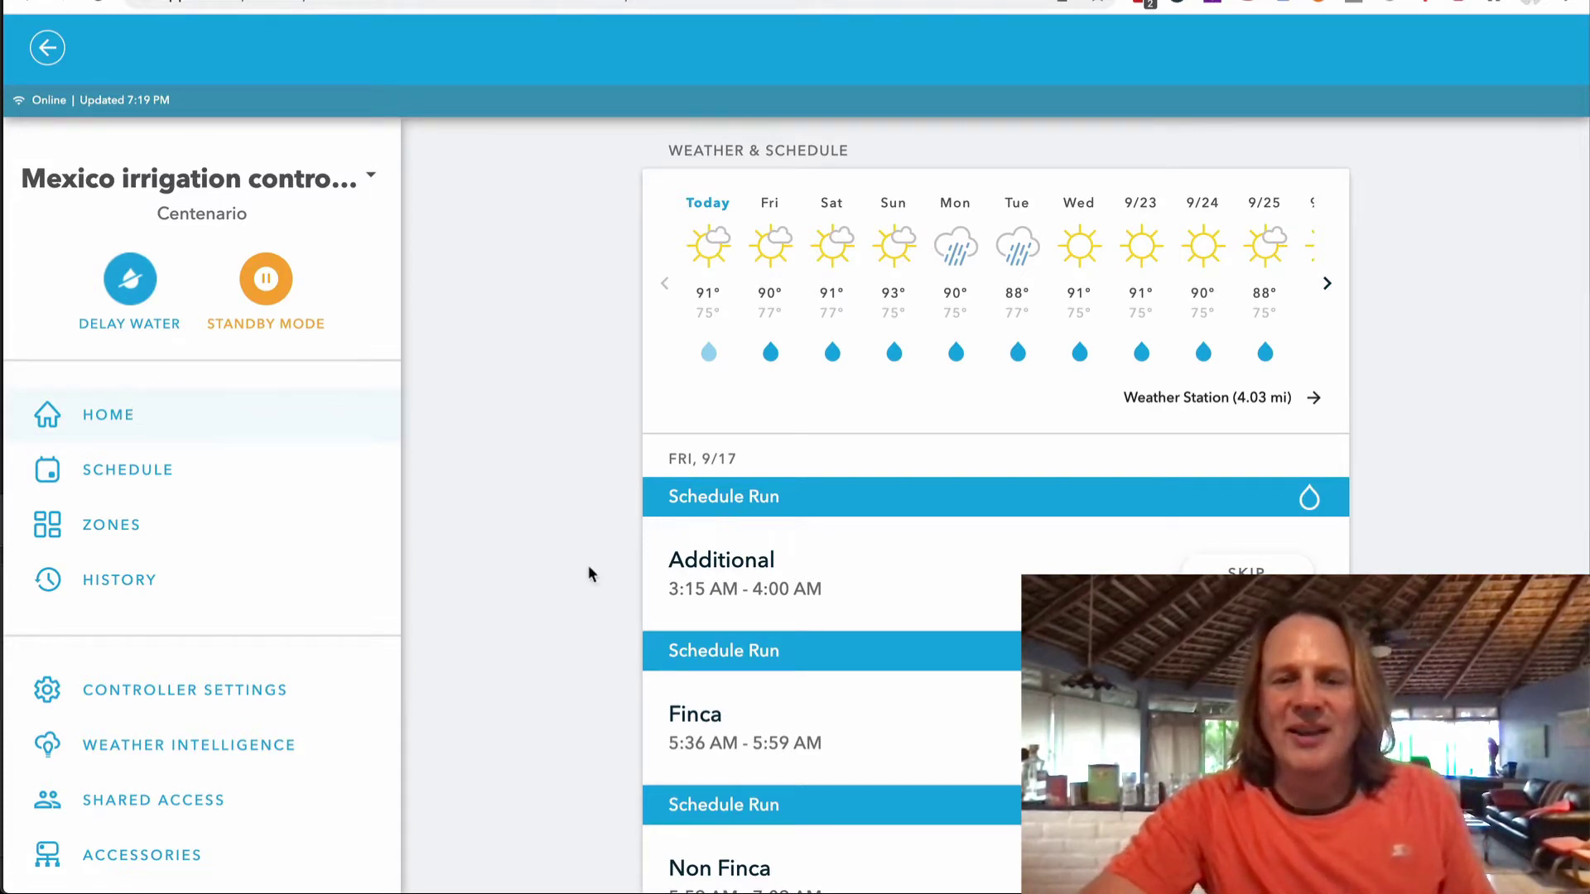
Step: Leave the home overview for the Zones page with its seven zone cards
scroll(589, 570, "down", 1)
scroll(590, 571, "down", 1)
scroll(588, 568, "up", 2)
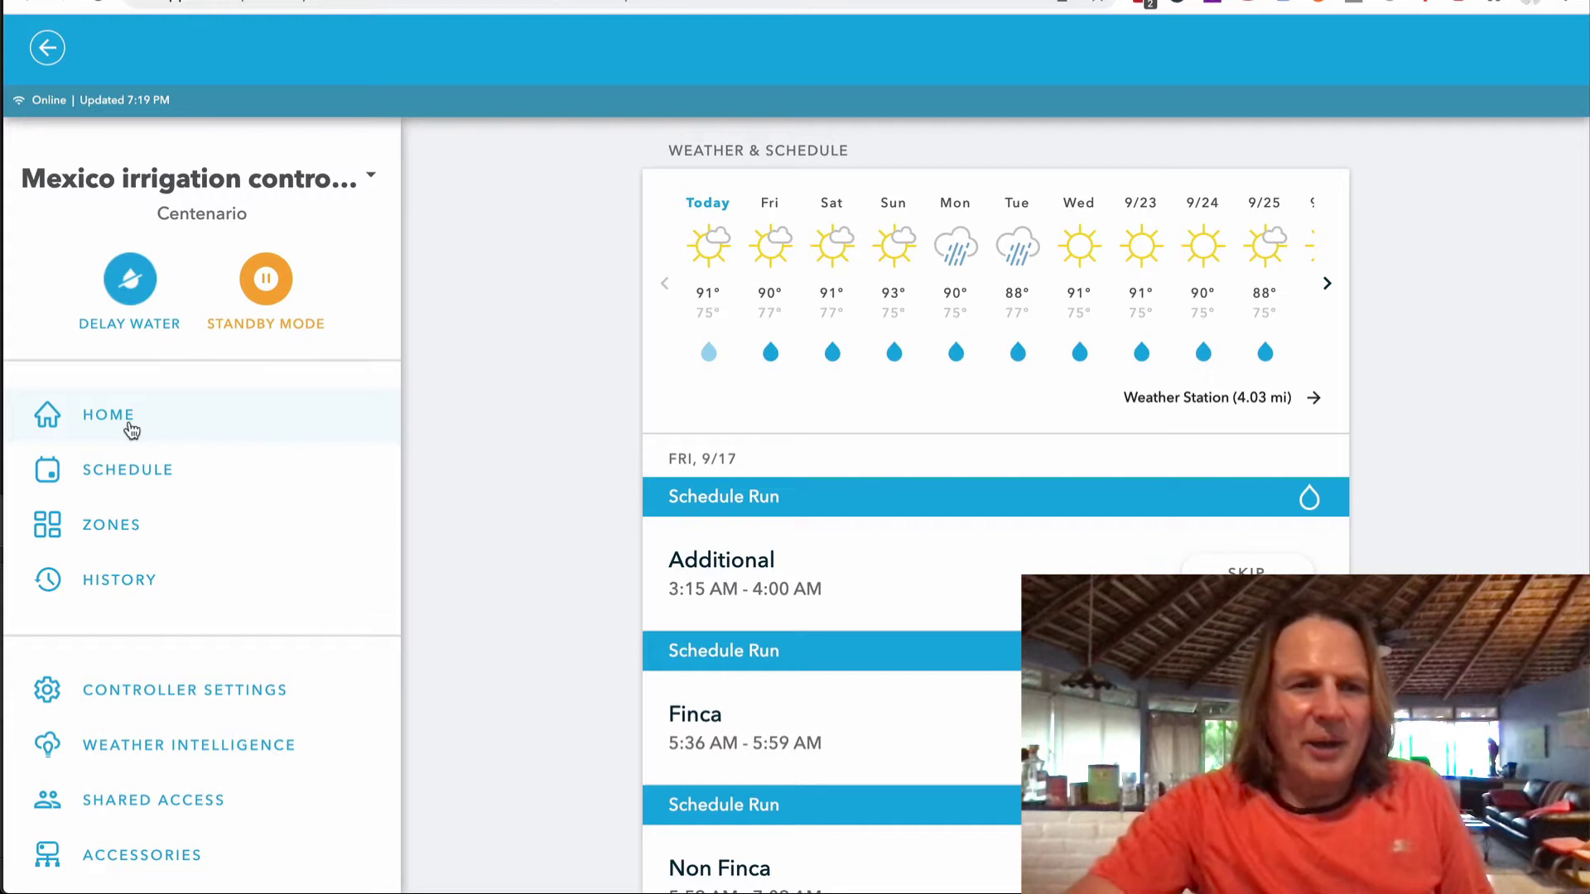
left_click(123, 530)
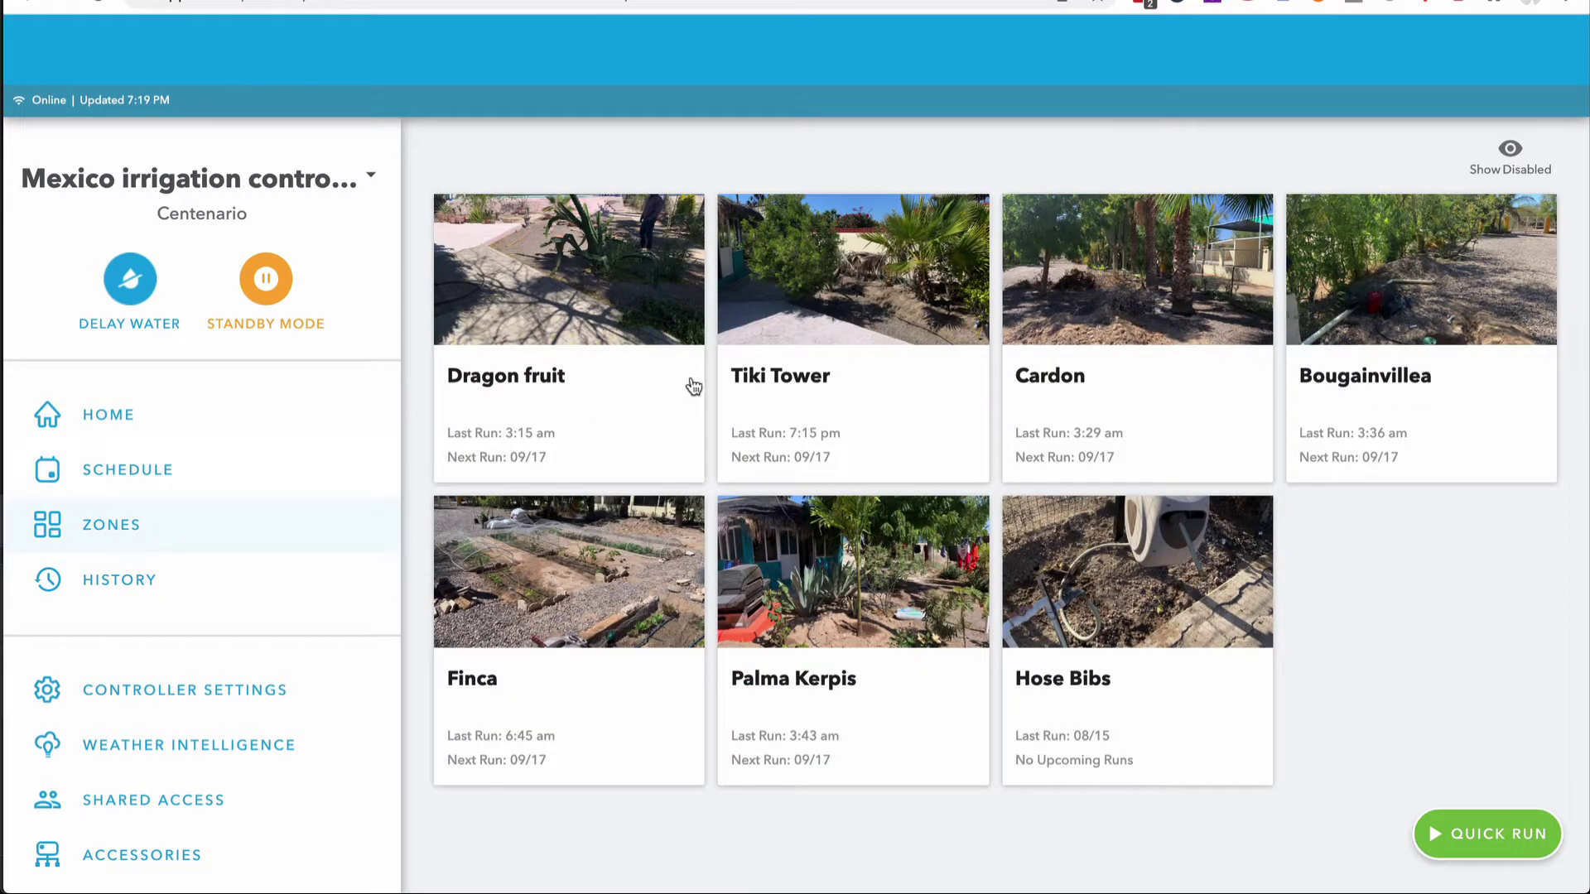
Step: Open Dragon fruit's settings: Shrubs type, Emitter spray head, Sand soil, lots of sun, flat slope
left_click(593, 292)
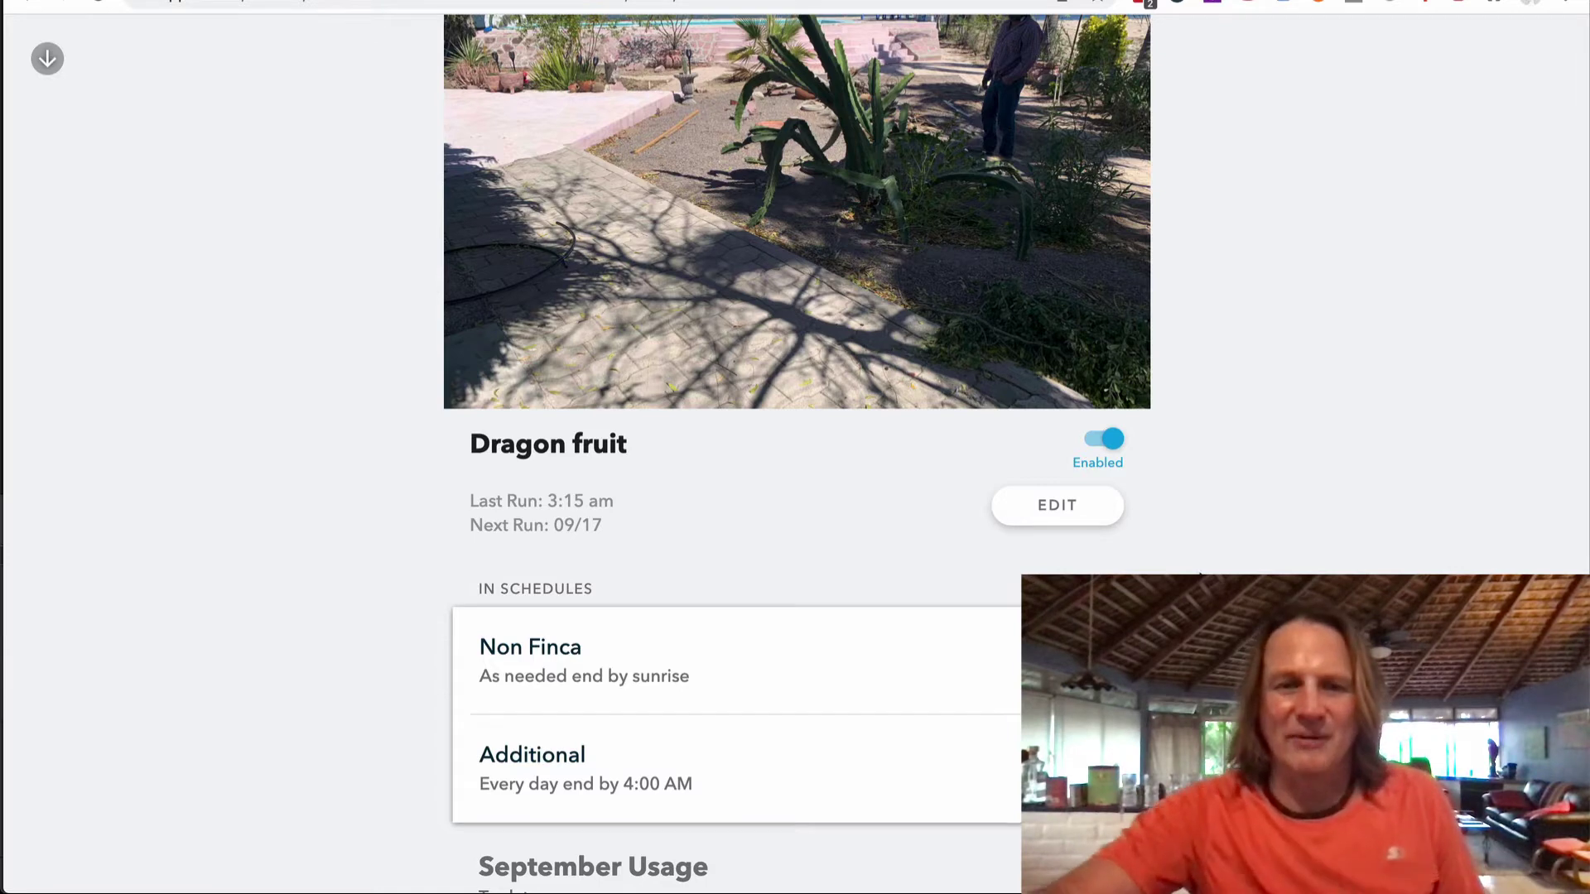
scroll(1224, 568, "down", 3)
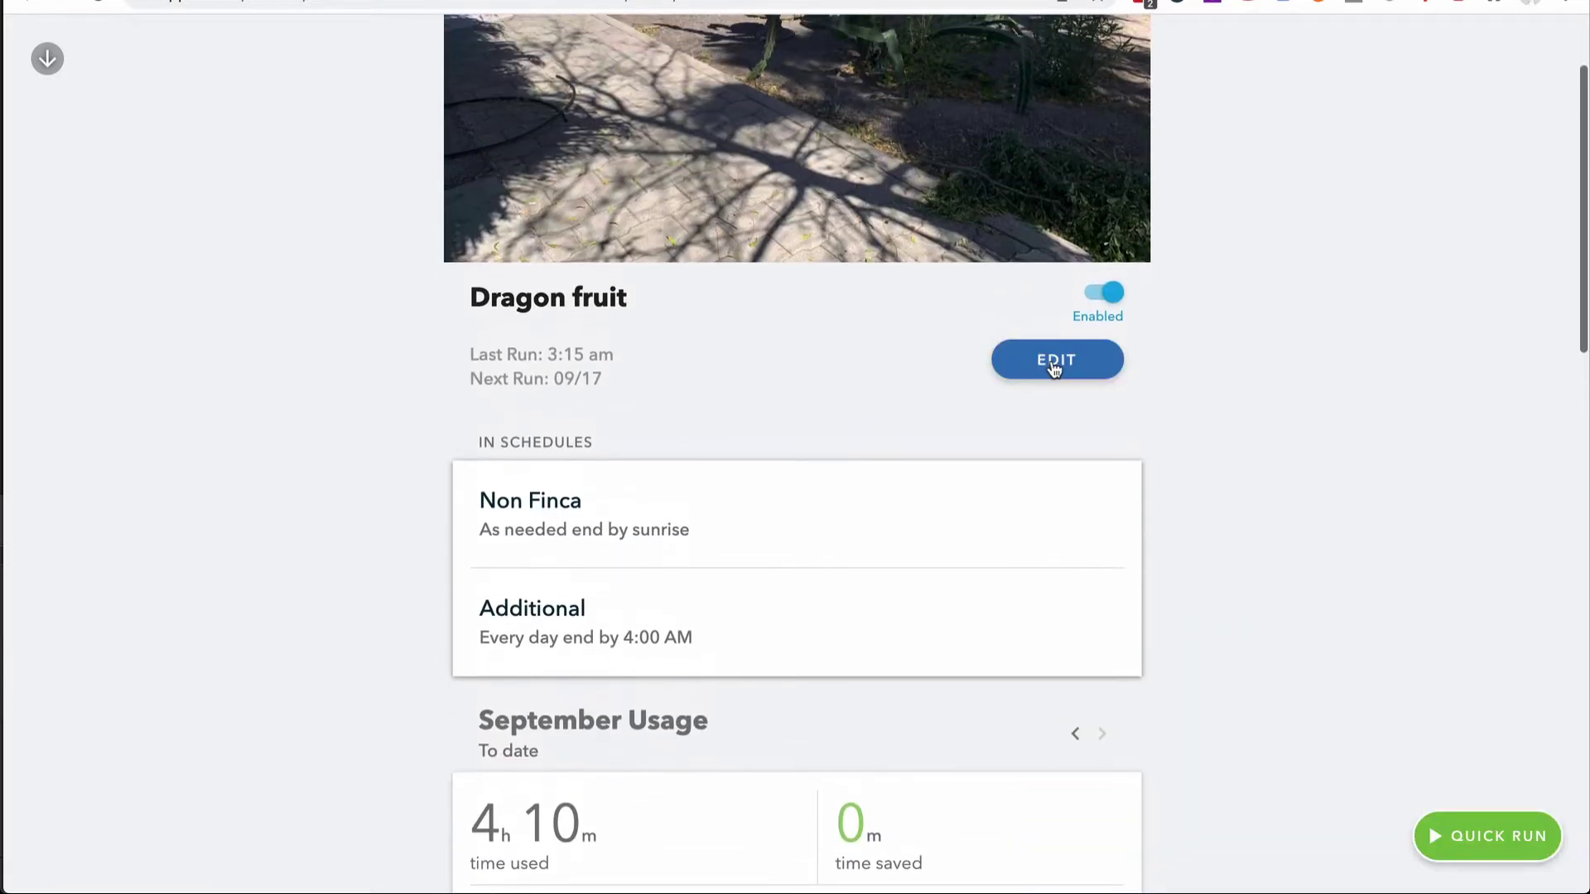
left_click(1054, 368)
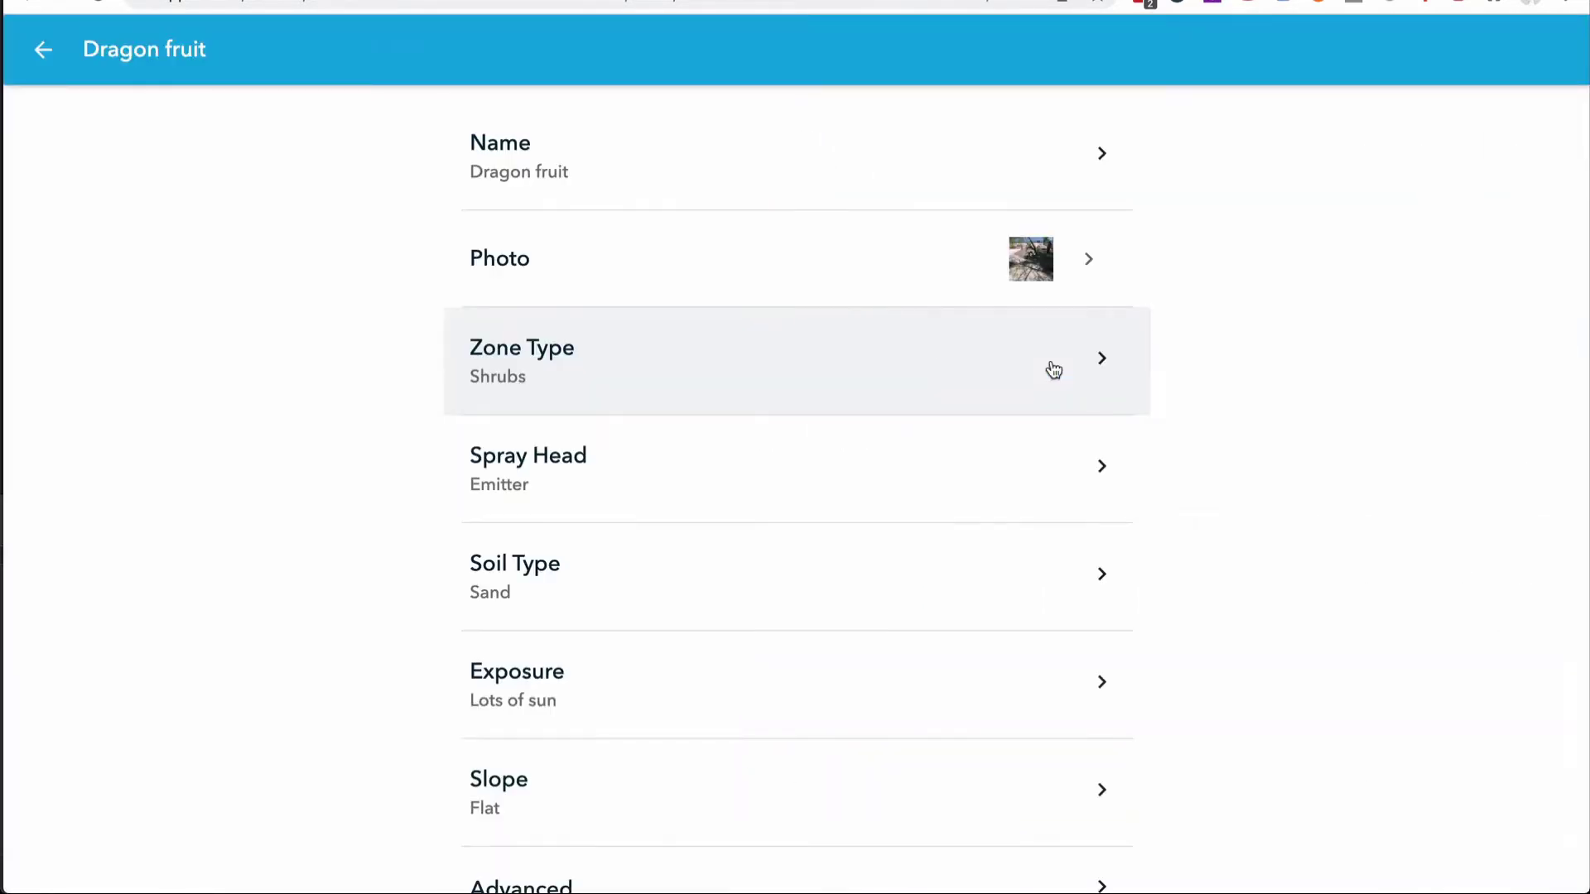
Step: Check the zone type and spray head options, leaving Shrubs and Emitter unchanged
scroll(1195, 437, "down", 1)
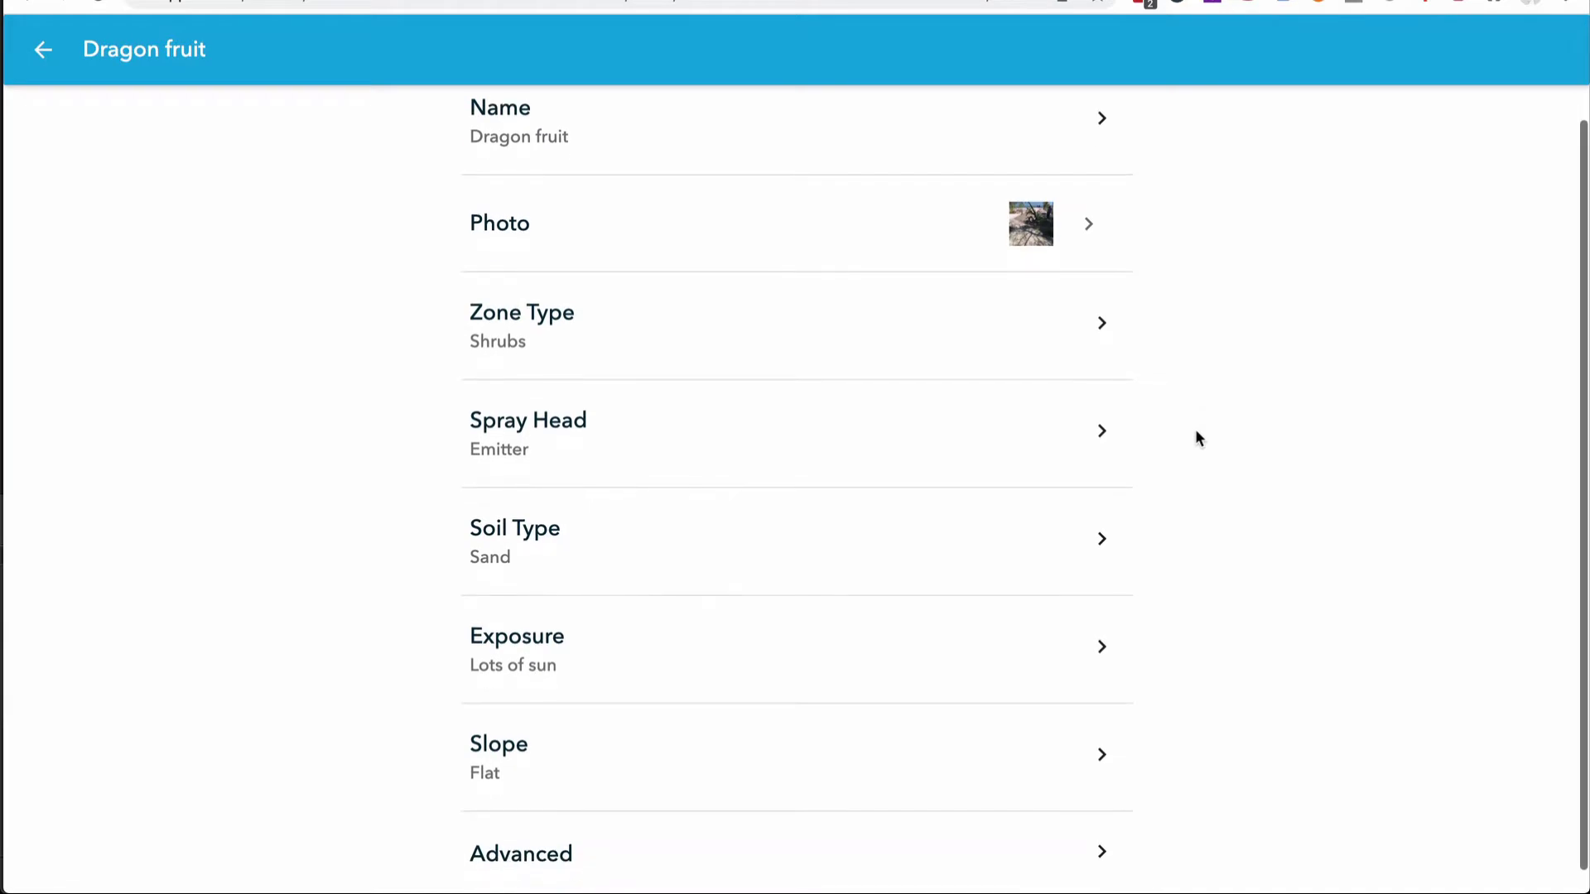
scroll(1195, 437, "down", 1)
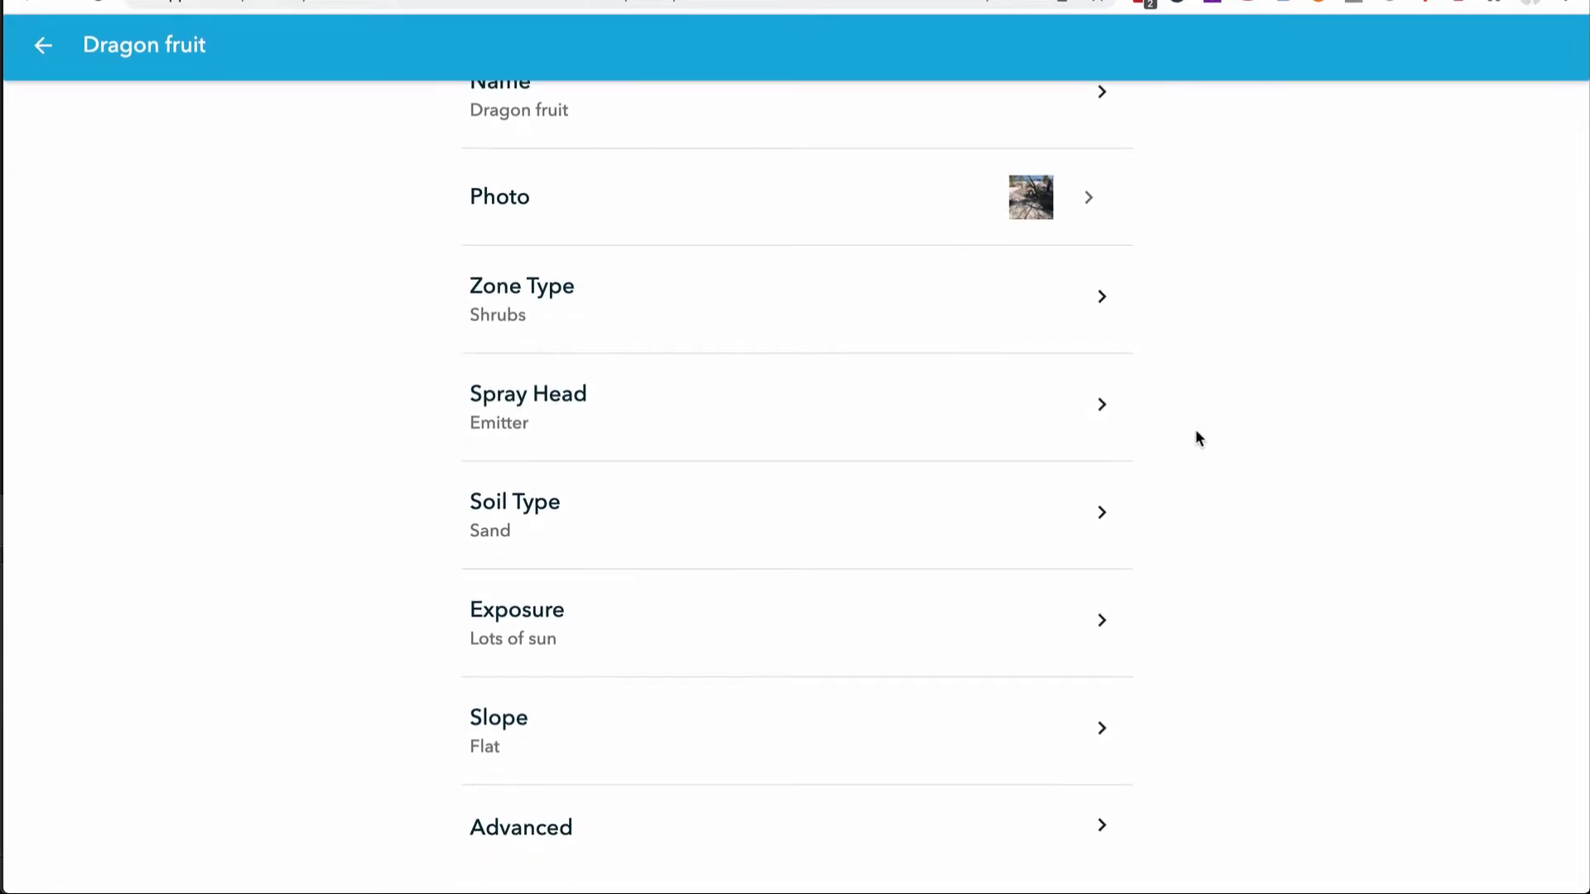
left_click(1116, 305)
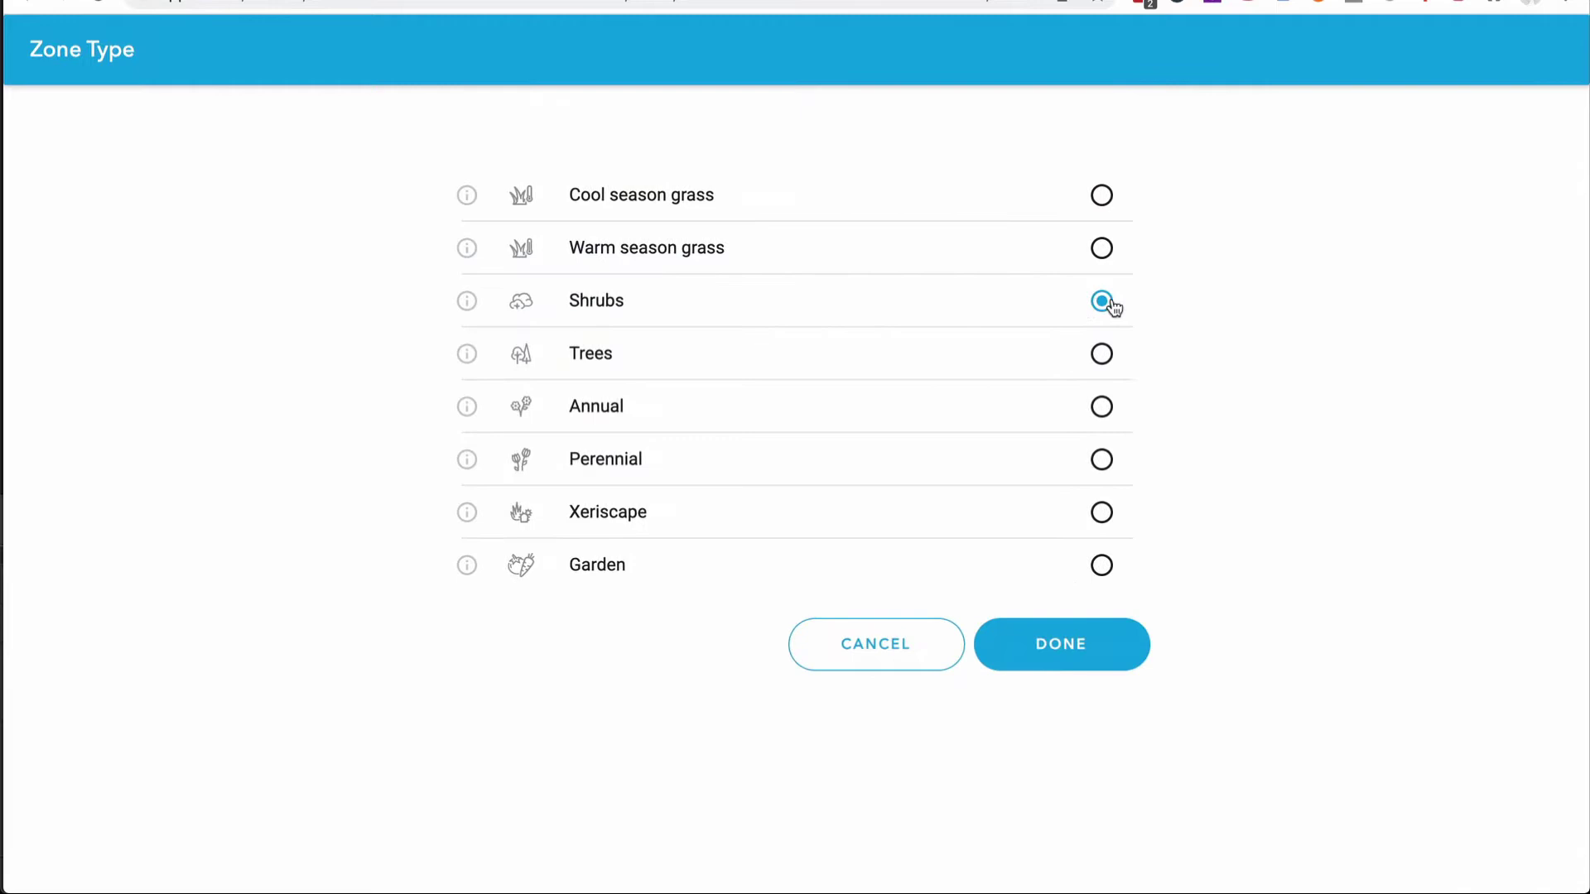
left_click(840, 643)
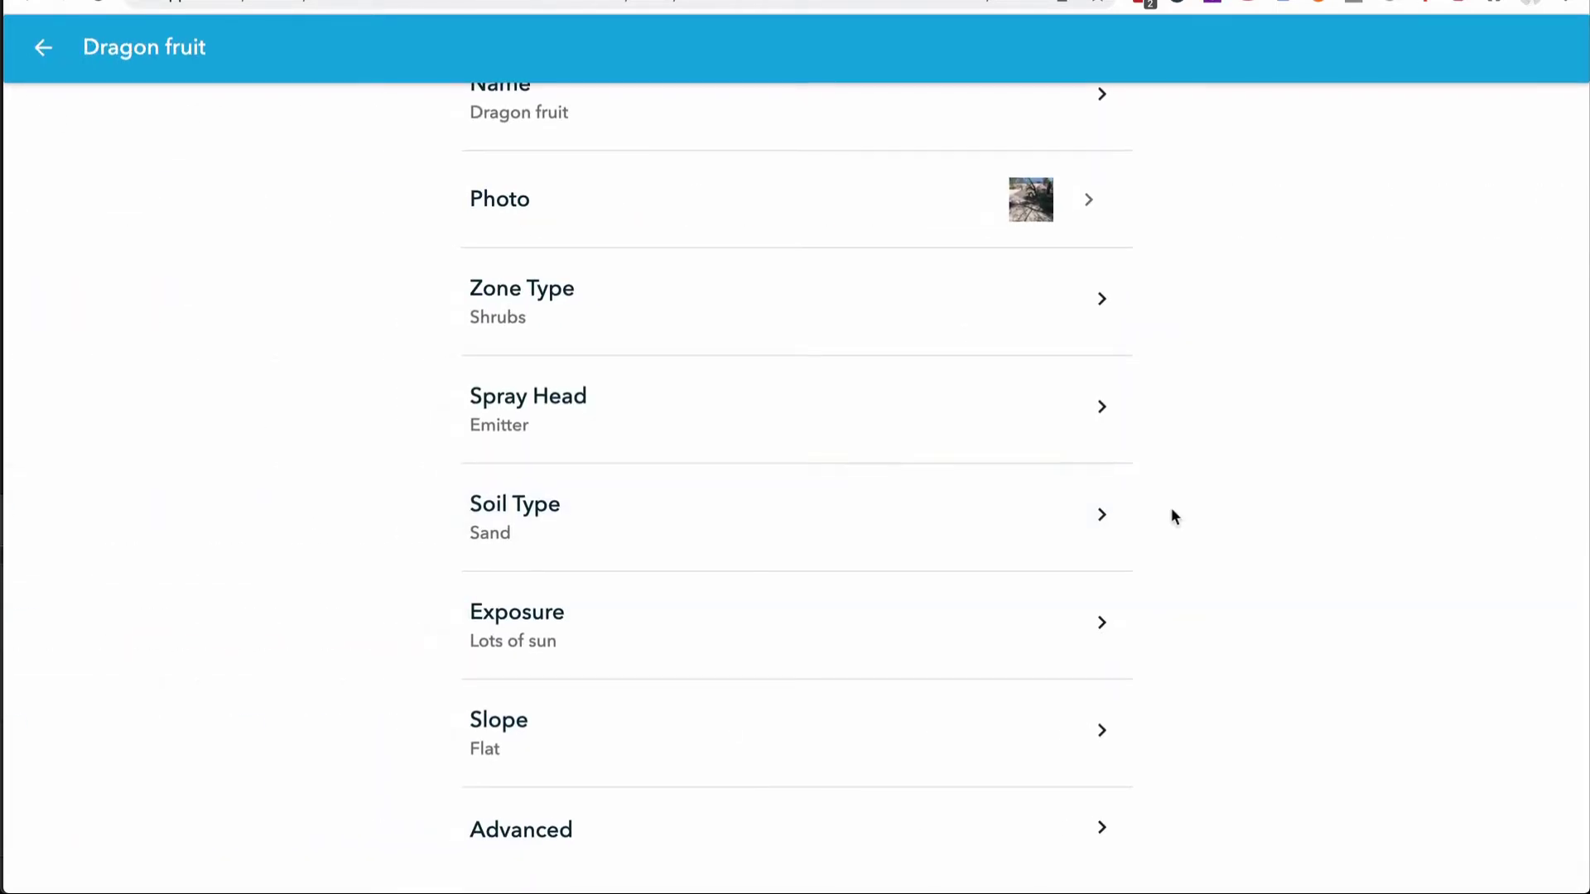
left_click(1106, 414)
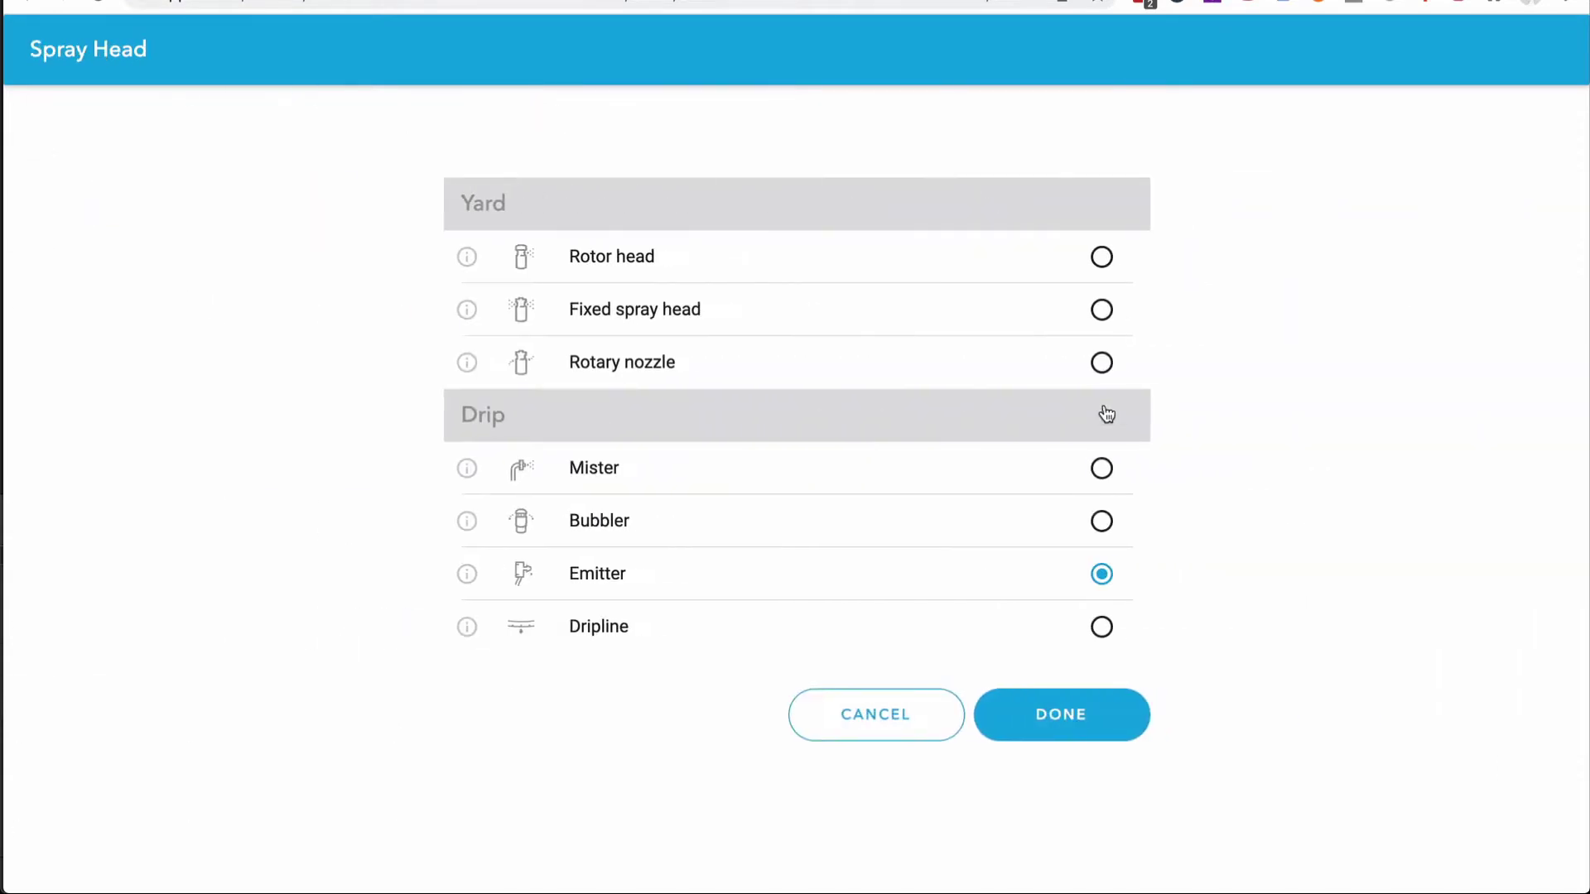
left_click(905, 735)
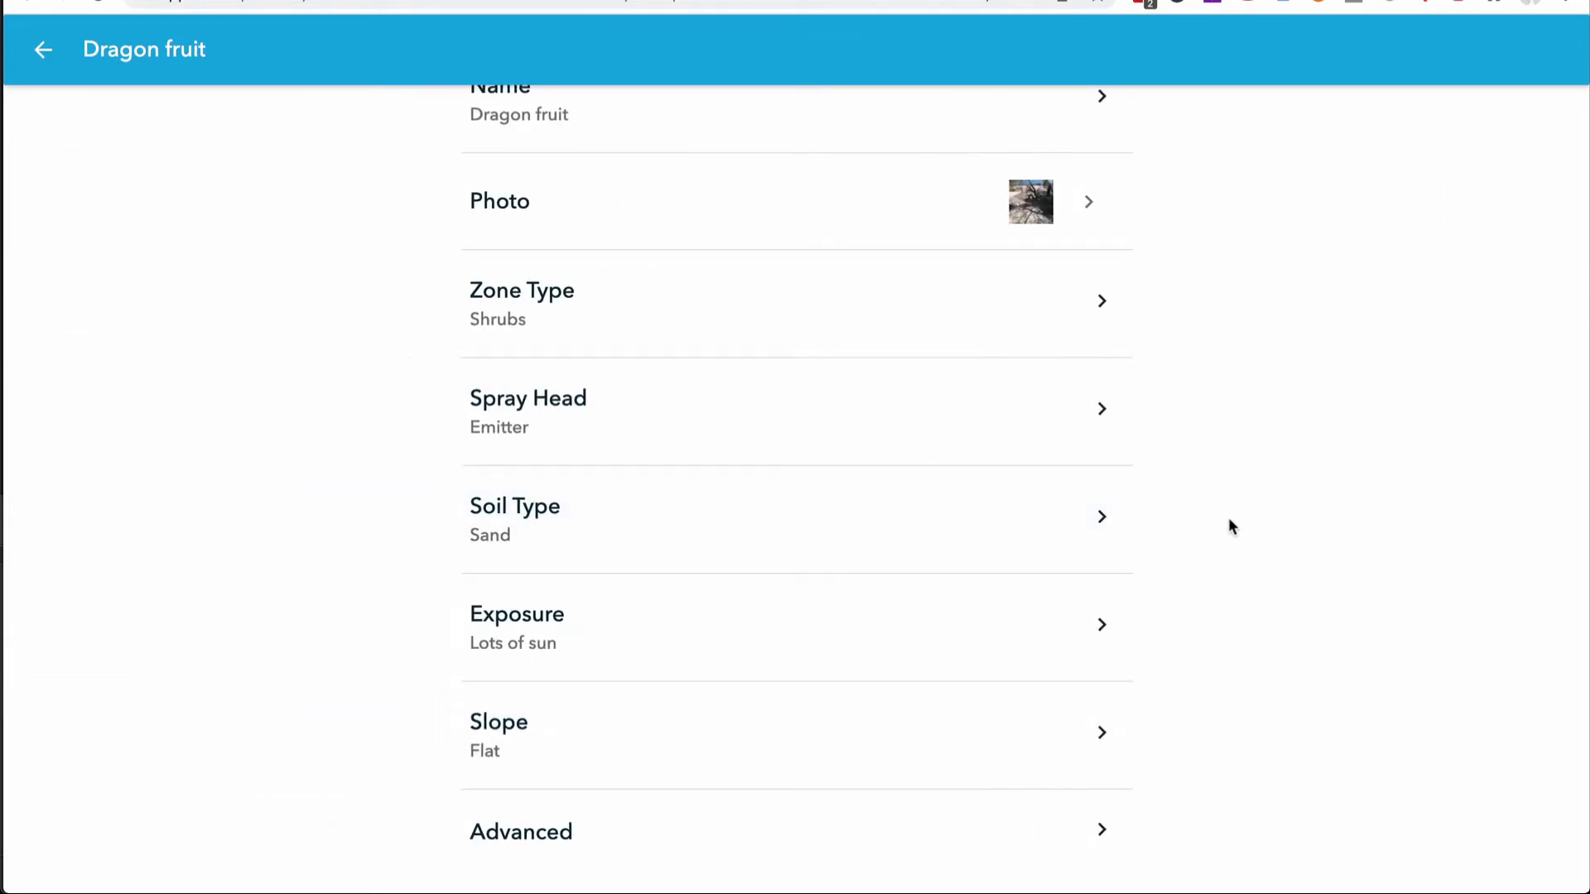
Step: View Dragon fruit's advanced watering values, then go back to its zone page
scroll(1250, 595, "down", 1)
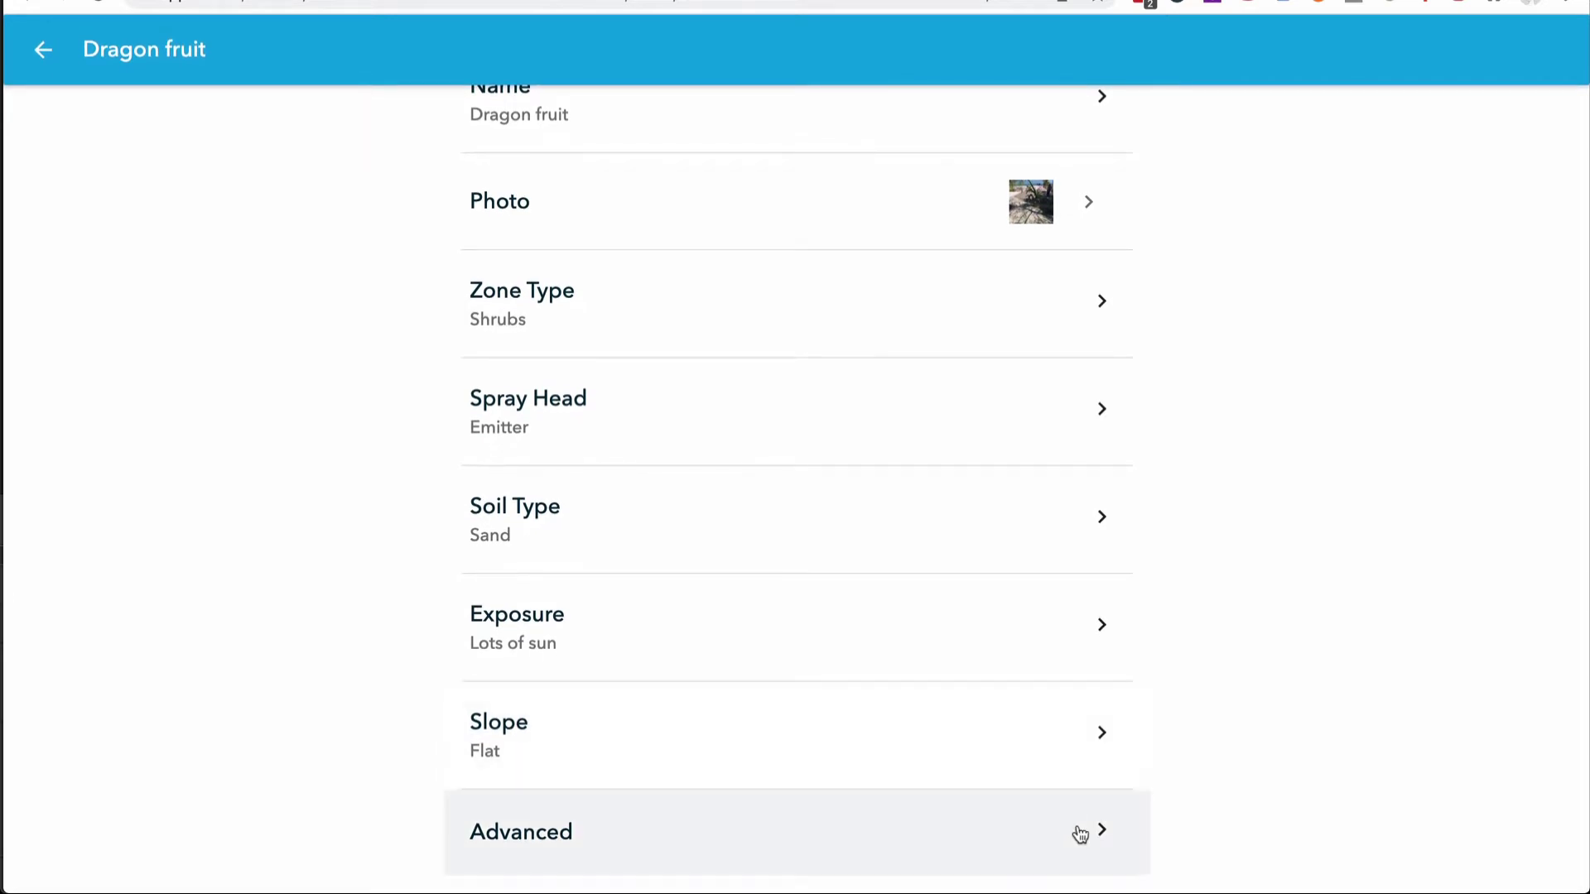
left_click(1075, 833)
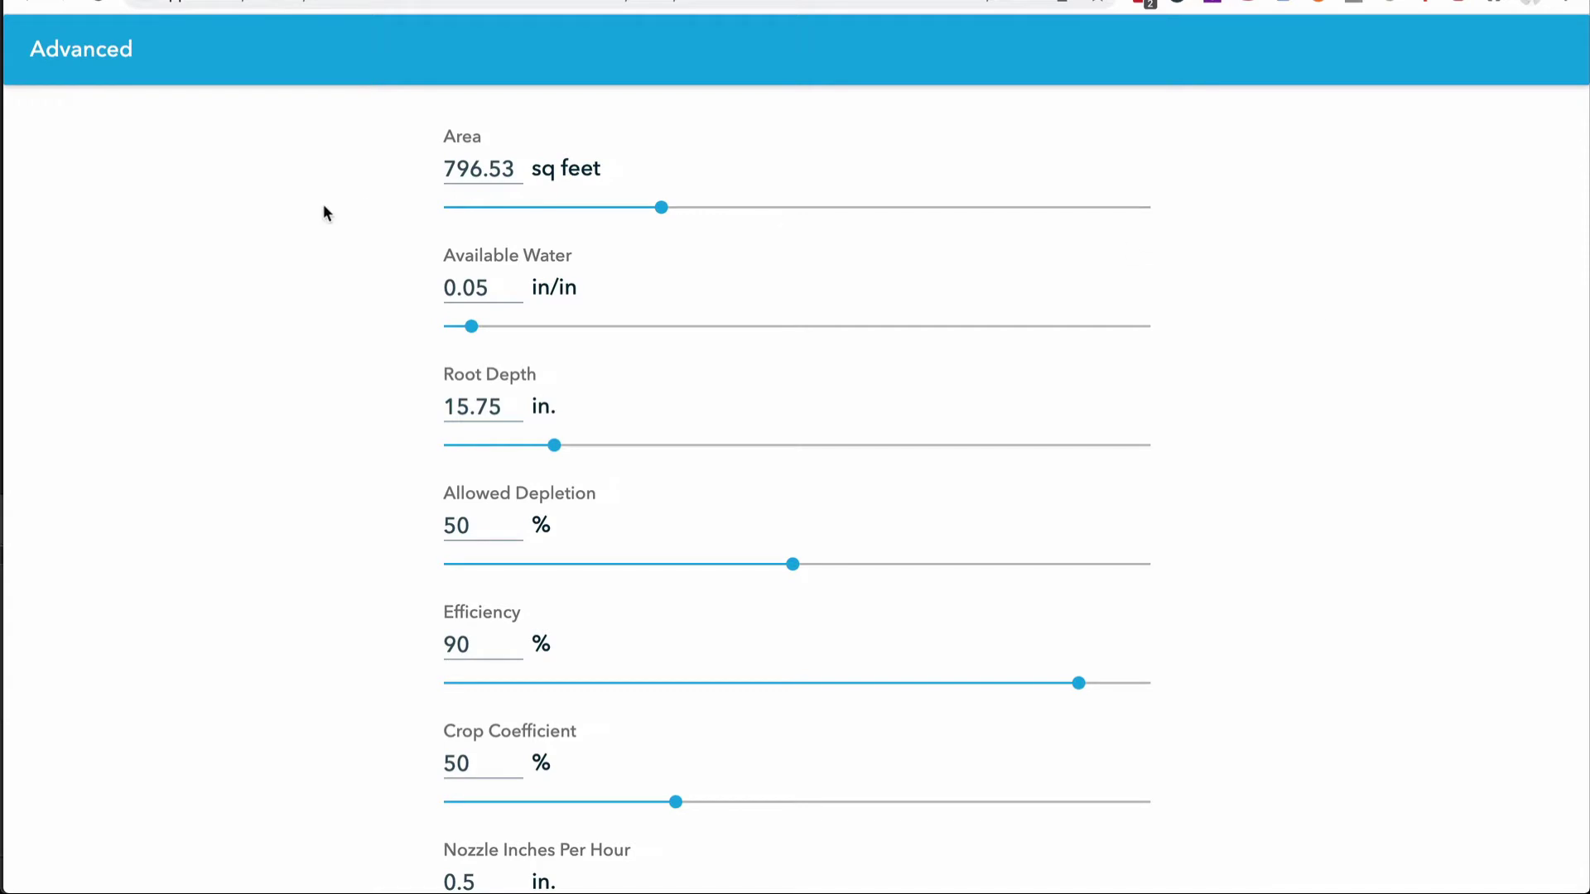
left_click(27, 4)
Step: Show disabled zones and open Zone 7's settings: warm season grass, fixed spray, silty clay soil
scroll(624, 275, "up", 2)
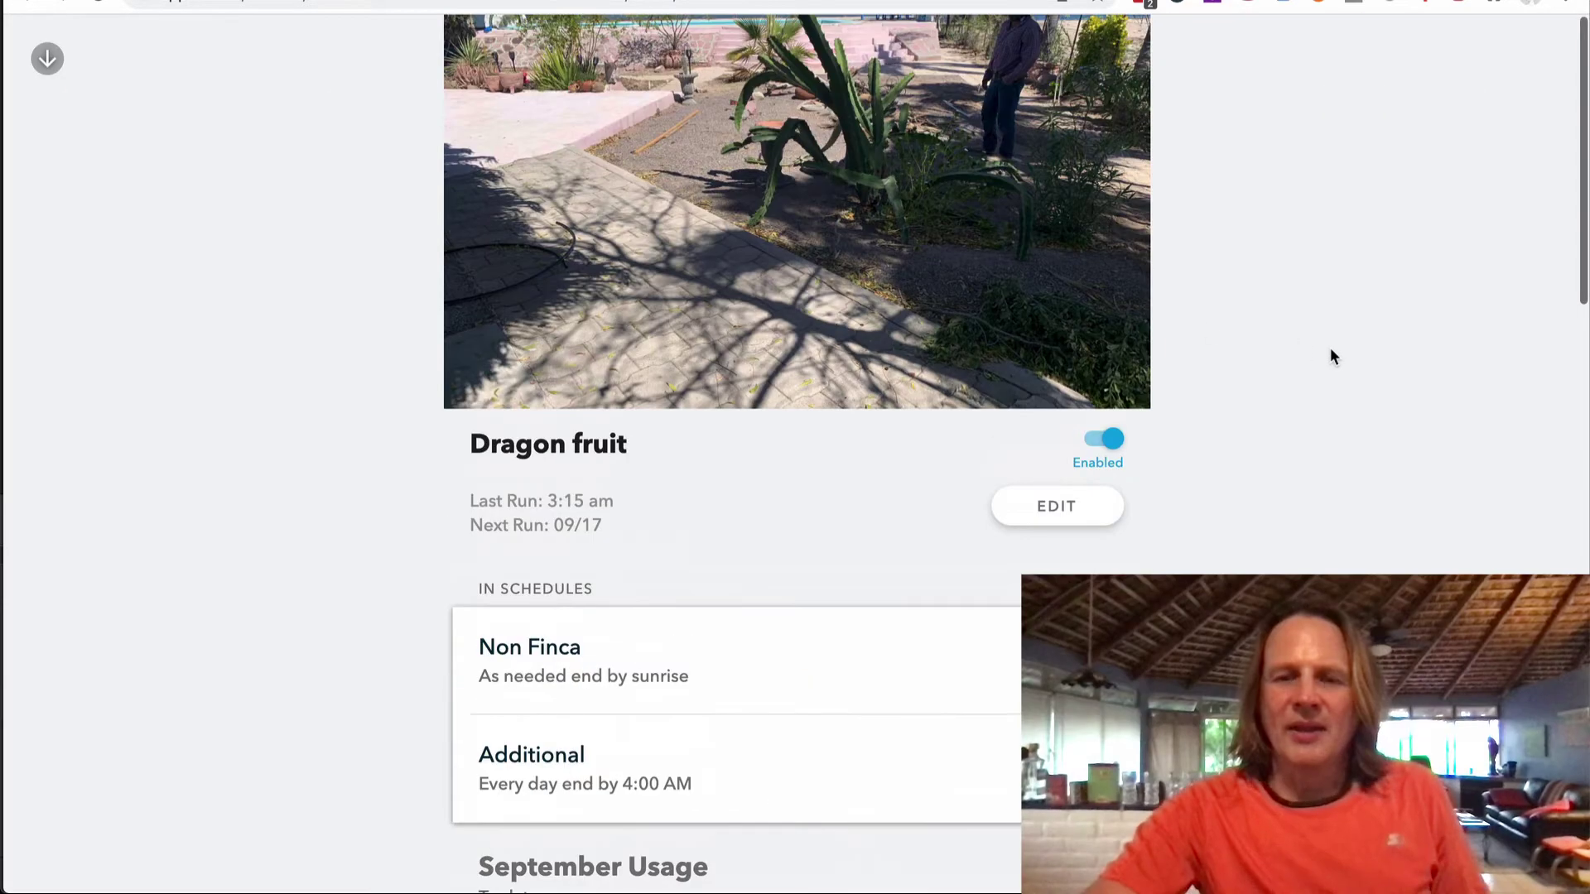
left_click(47, 58)
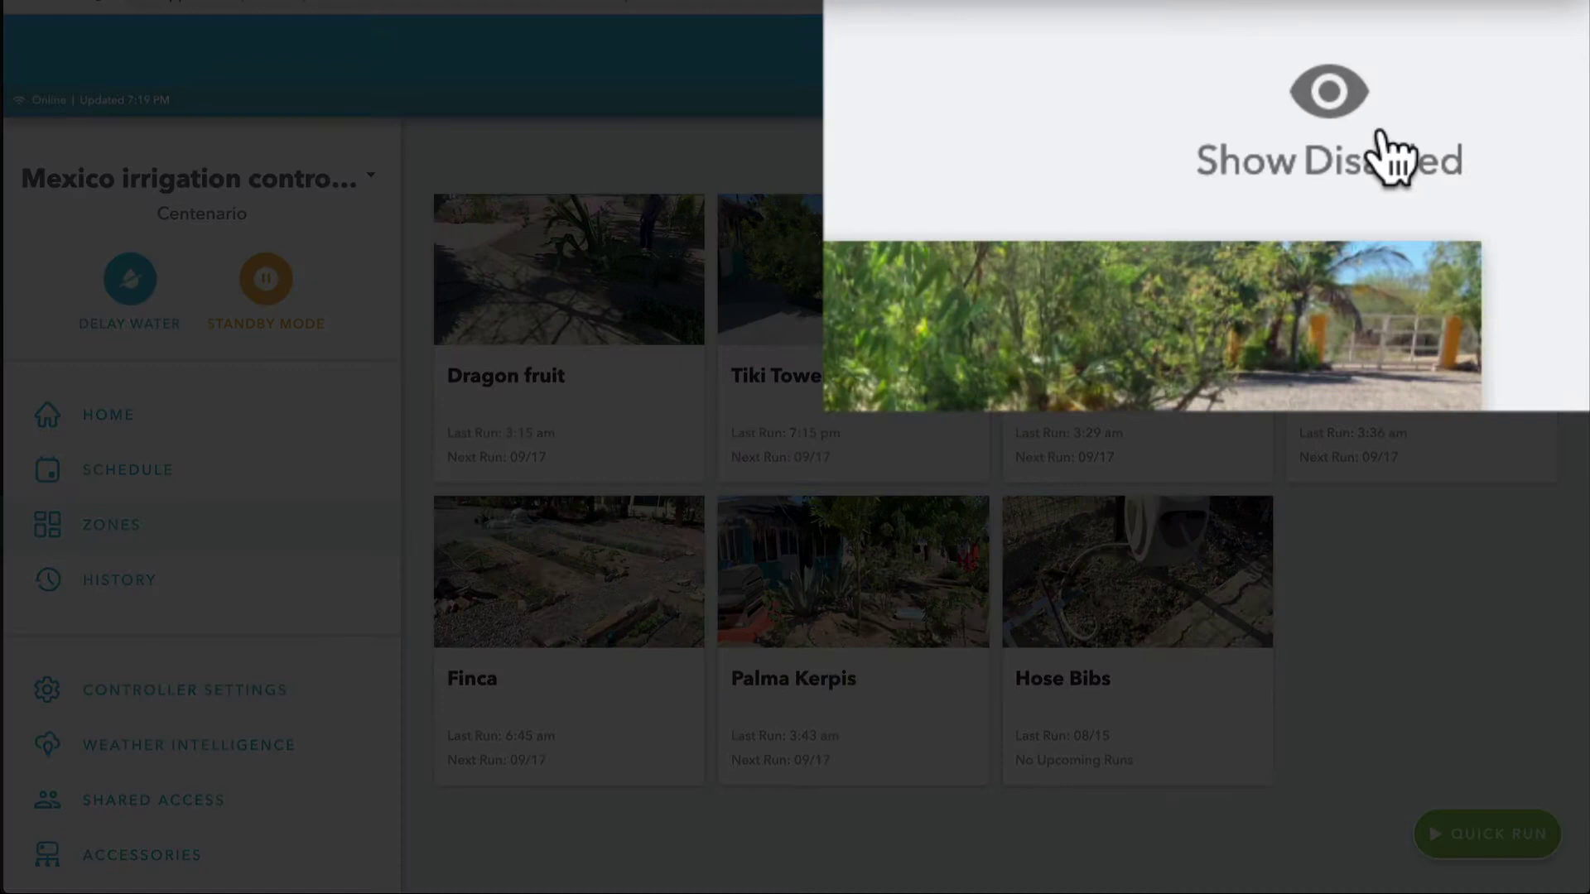
left_click(1353, 121)
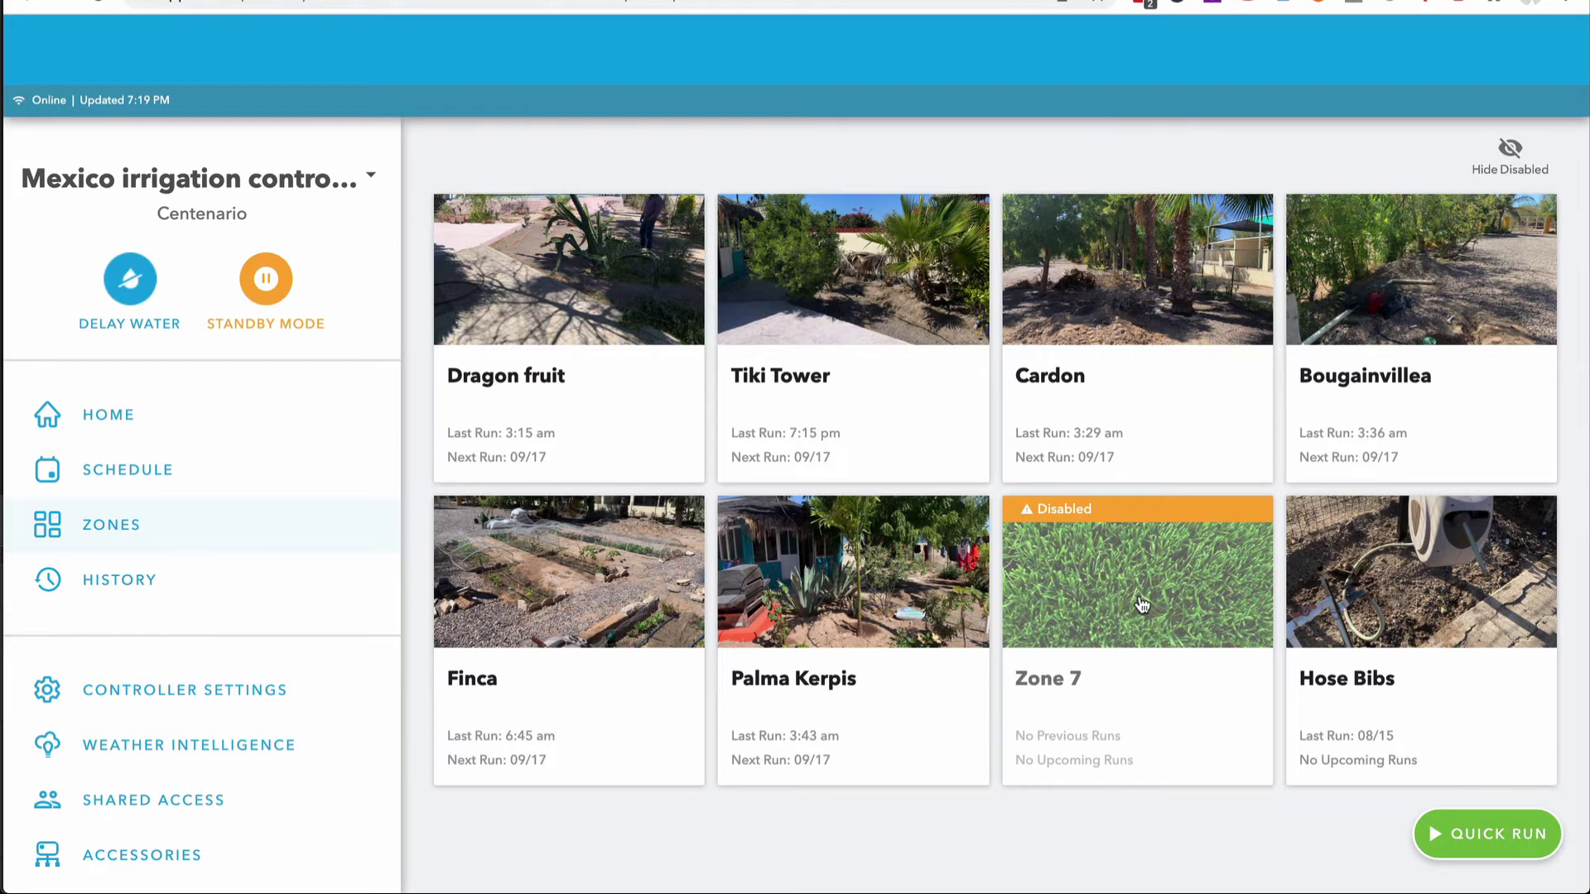
left_click(1141, 605)
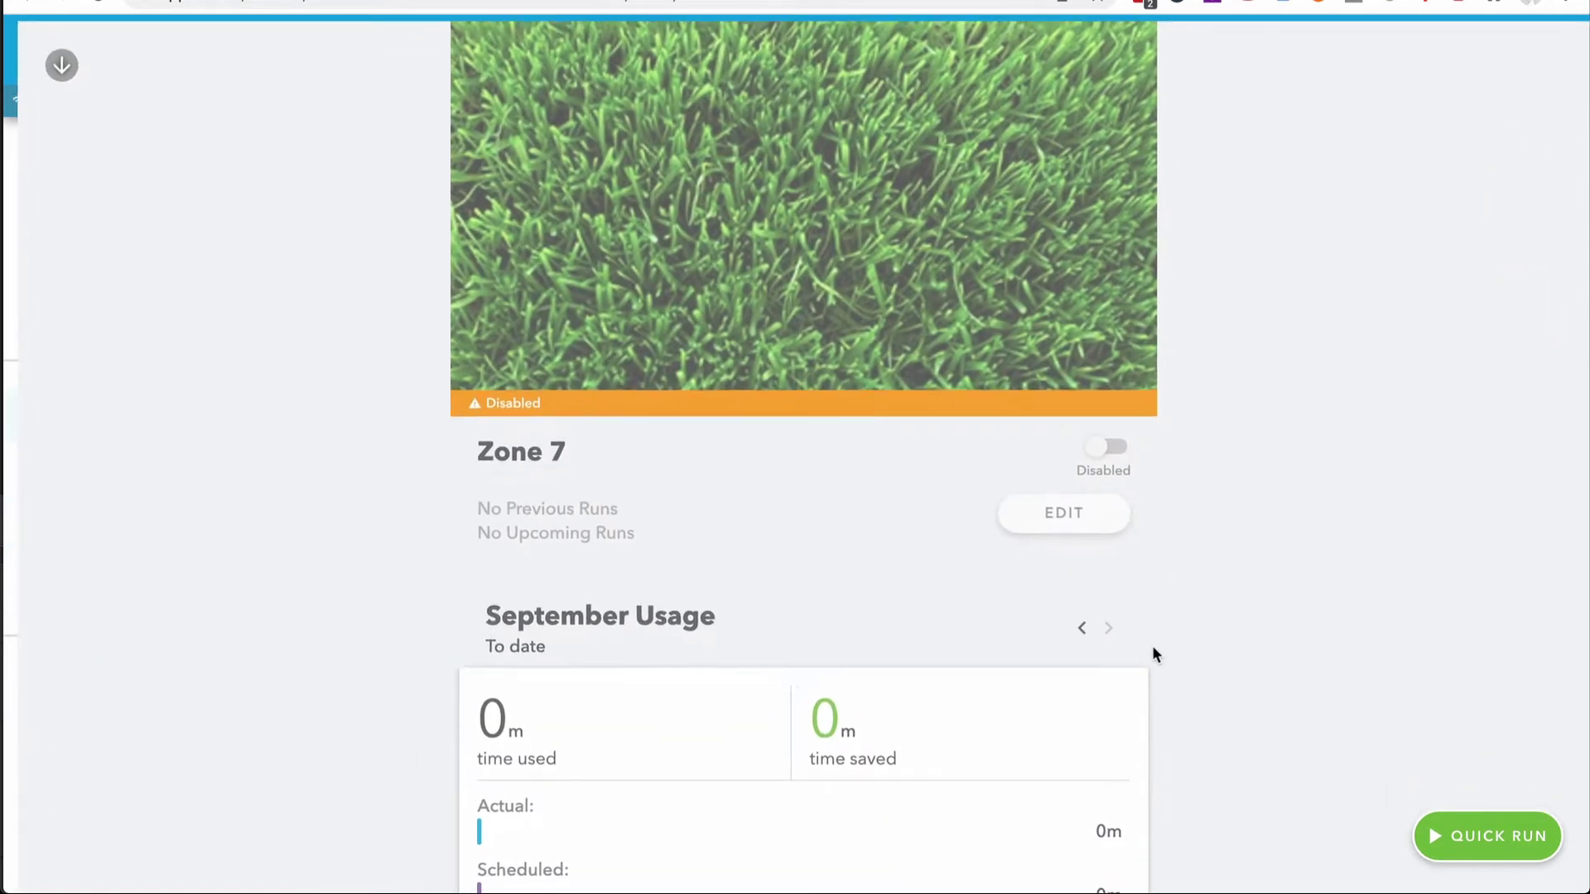
left_click(1054, 515)
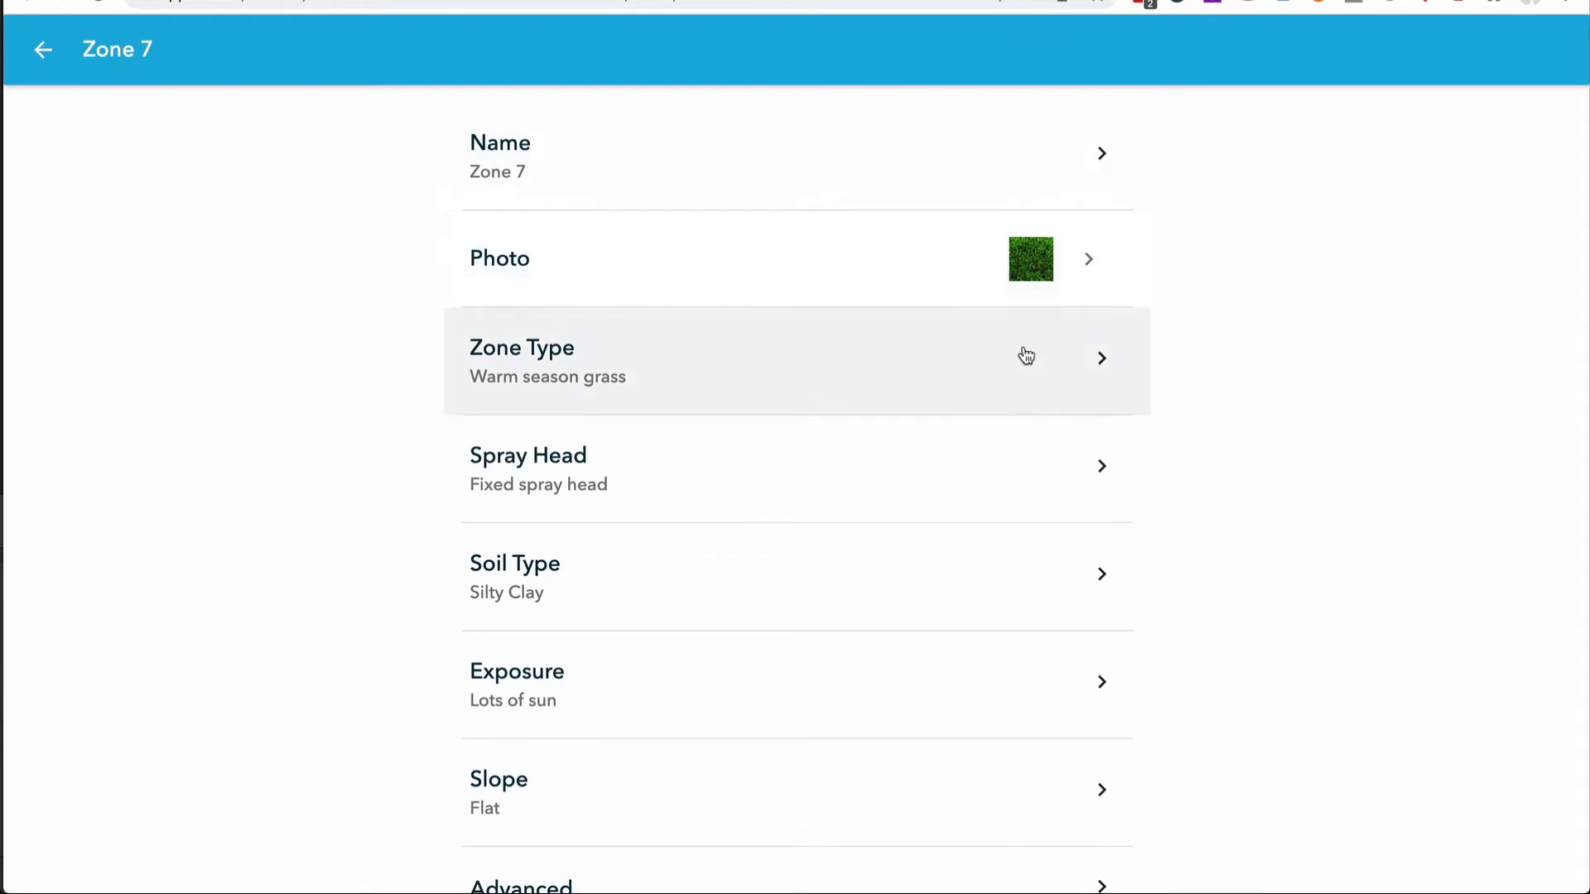
scroll(1073, 482, "down", 1)
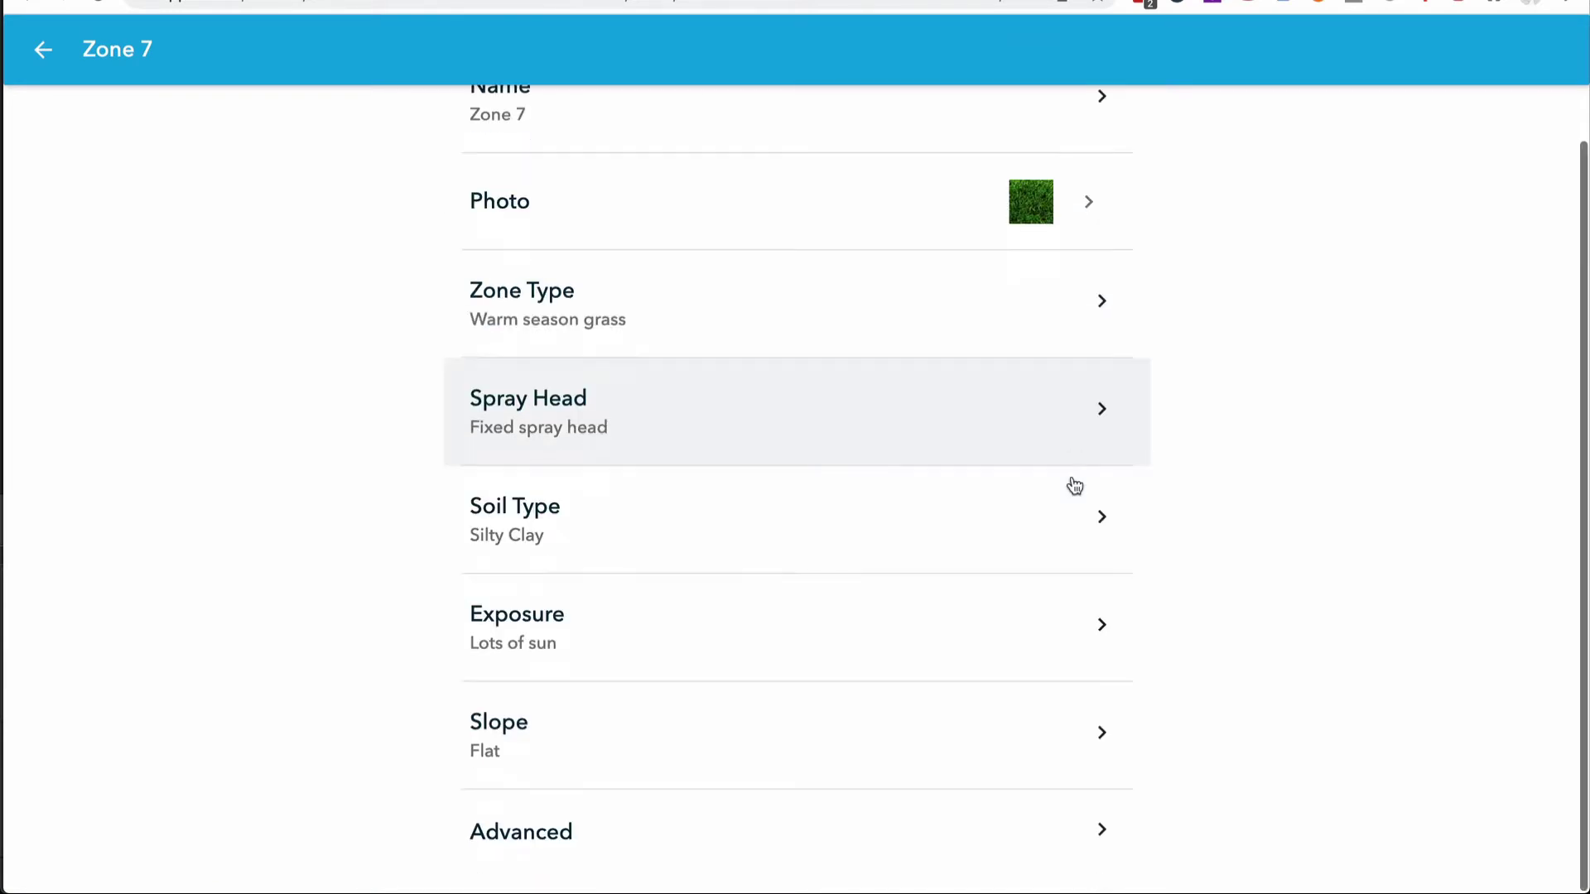
scroll(1251, 352, "up", 1)
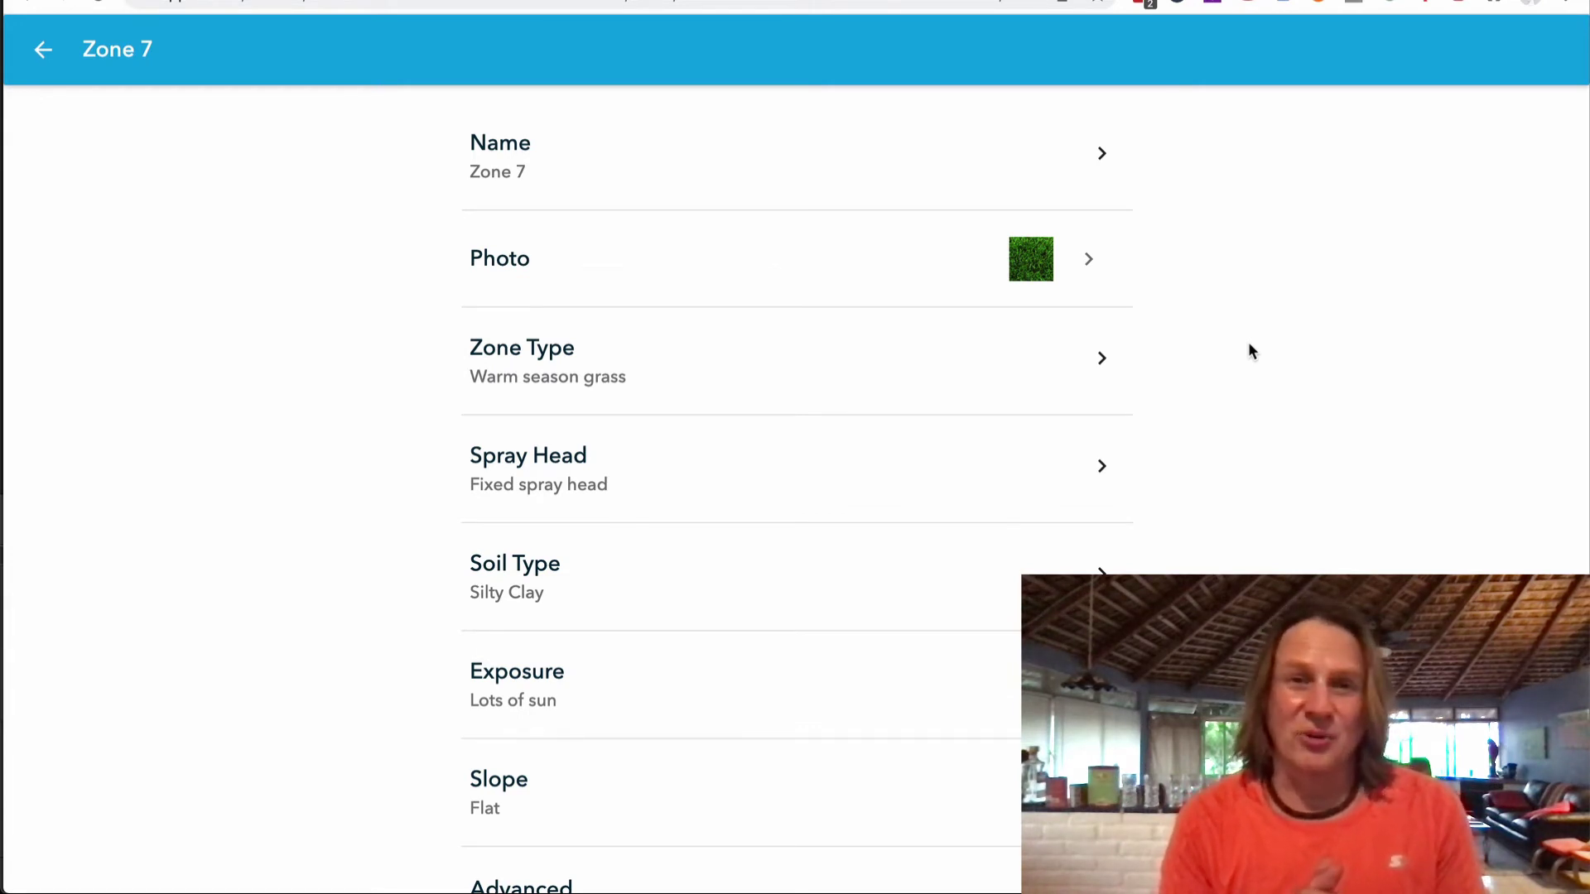
Step: Leave Zone 7 and view the September 2021 calendar with Non Finca, Finca and Additional schedules
left_click(49, 59)
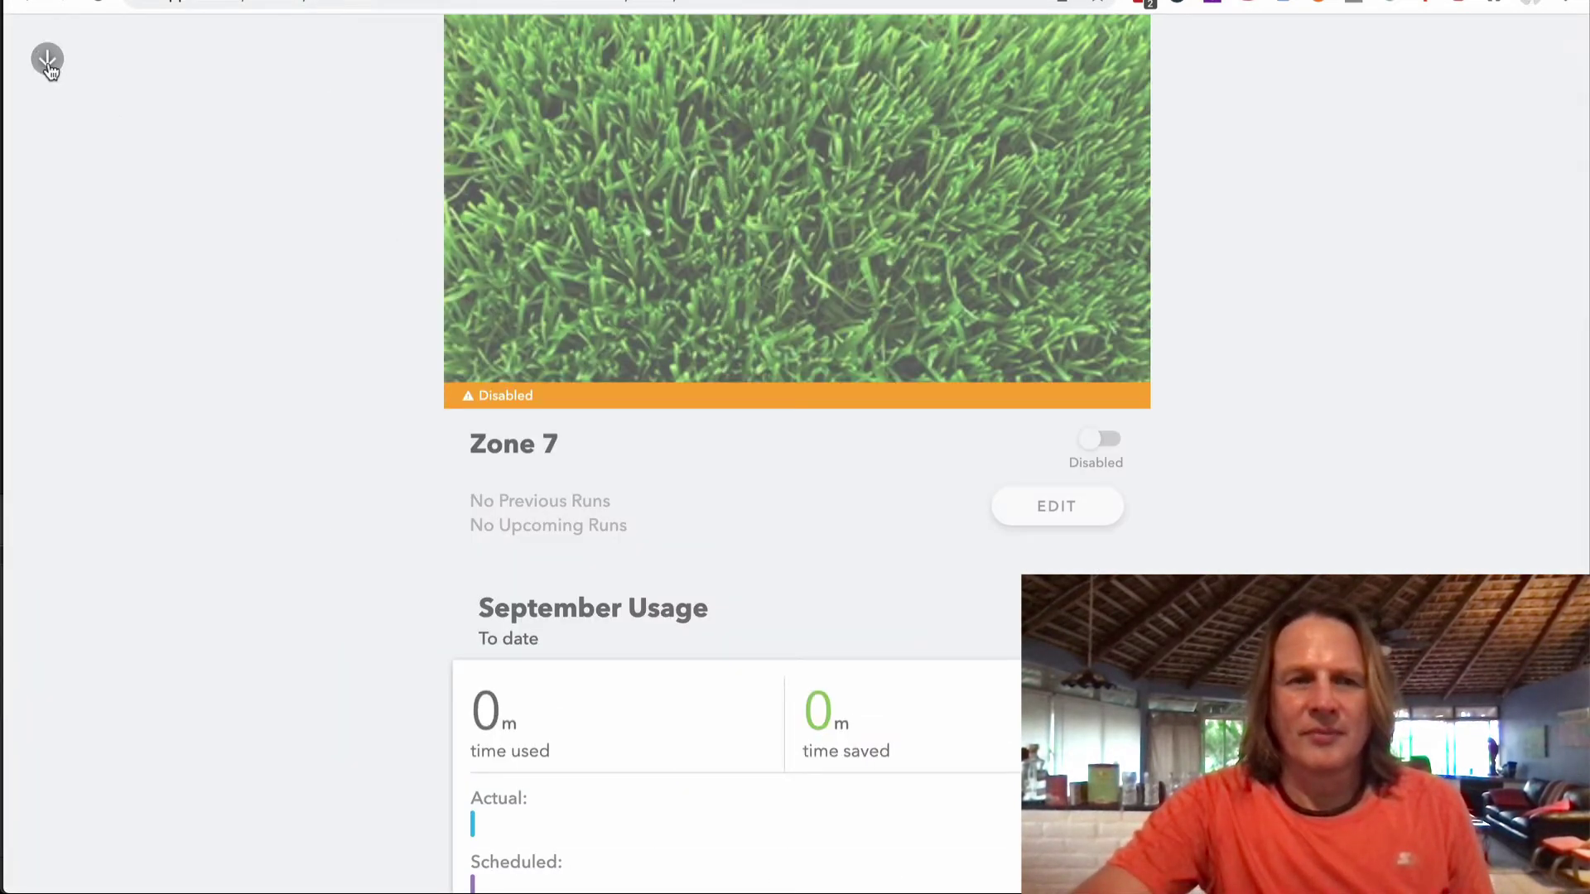
left_click(47, 59)
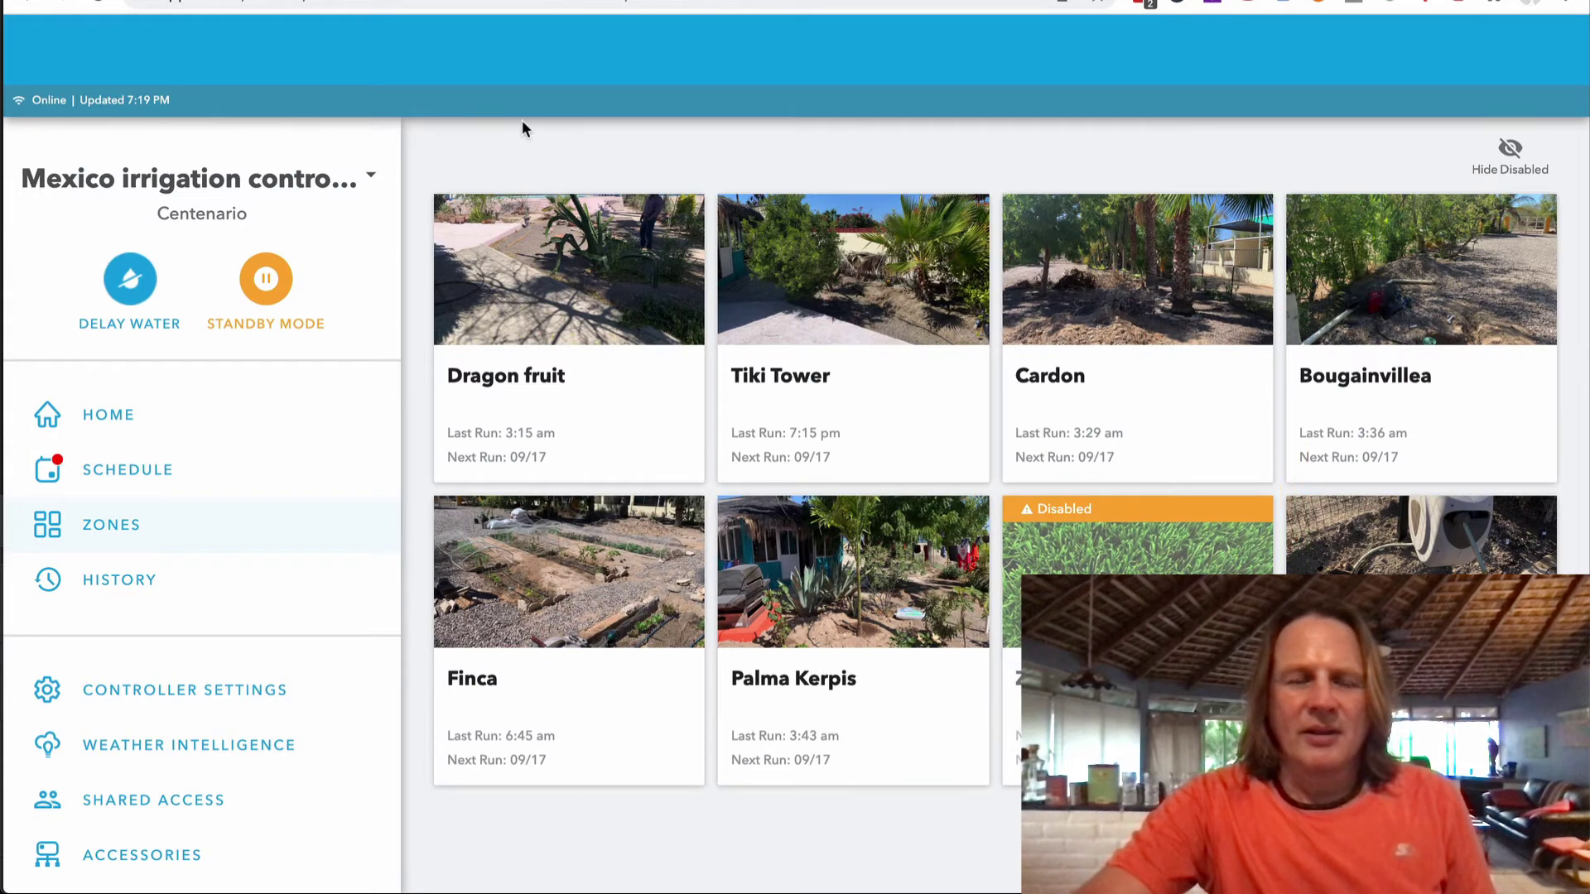
left_click(184, 472)
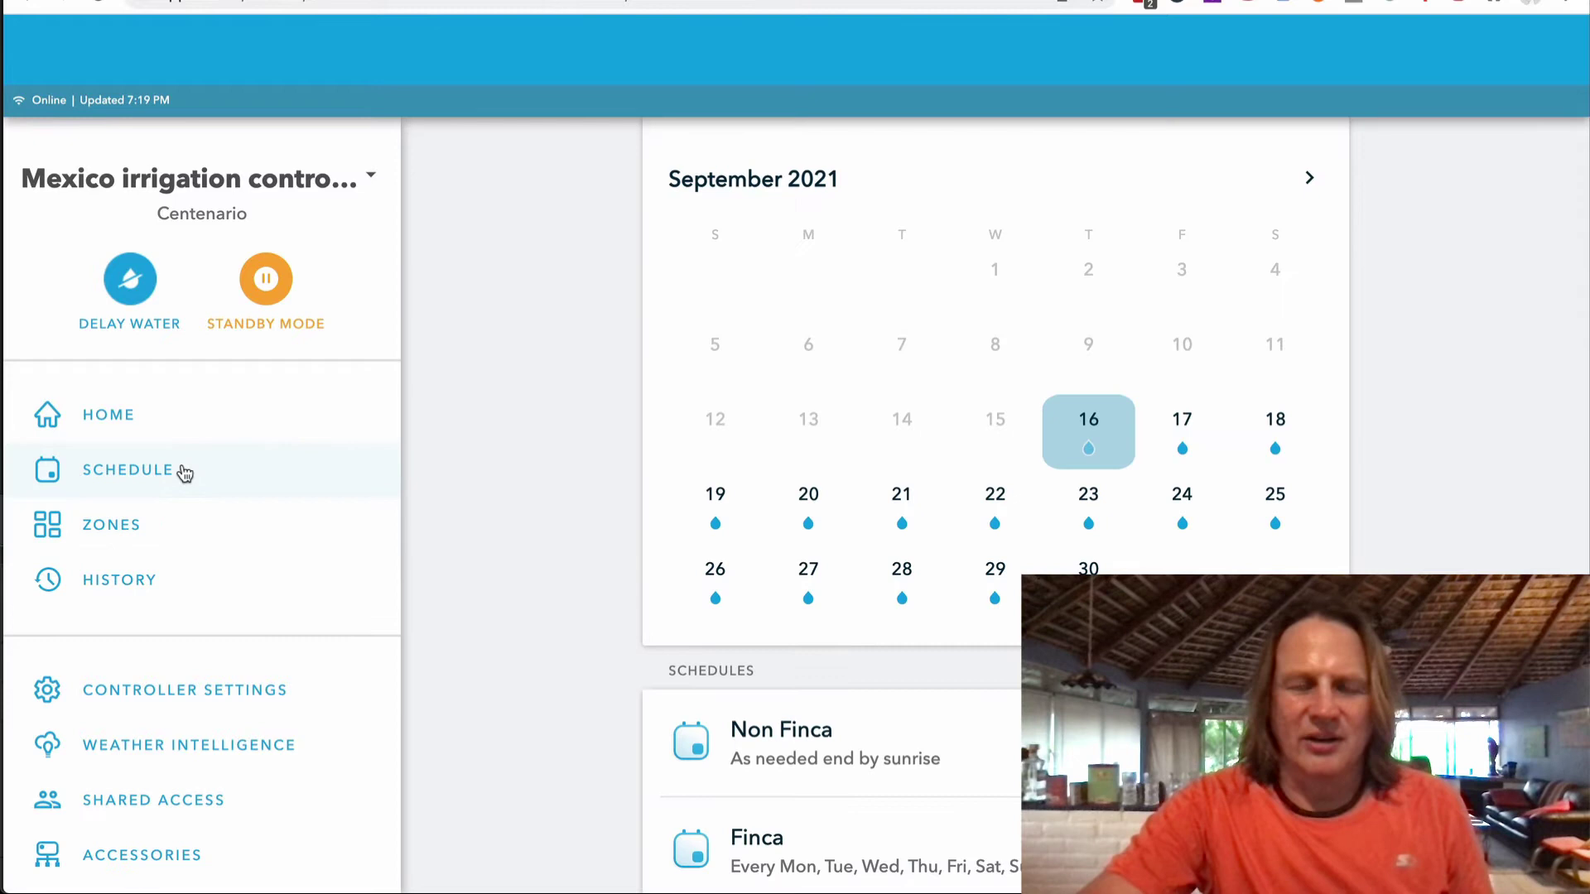
scroll(487, 596, "down", 1)
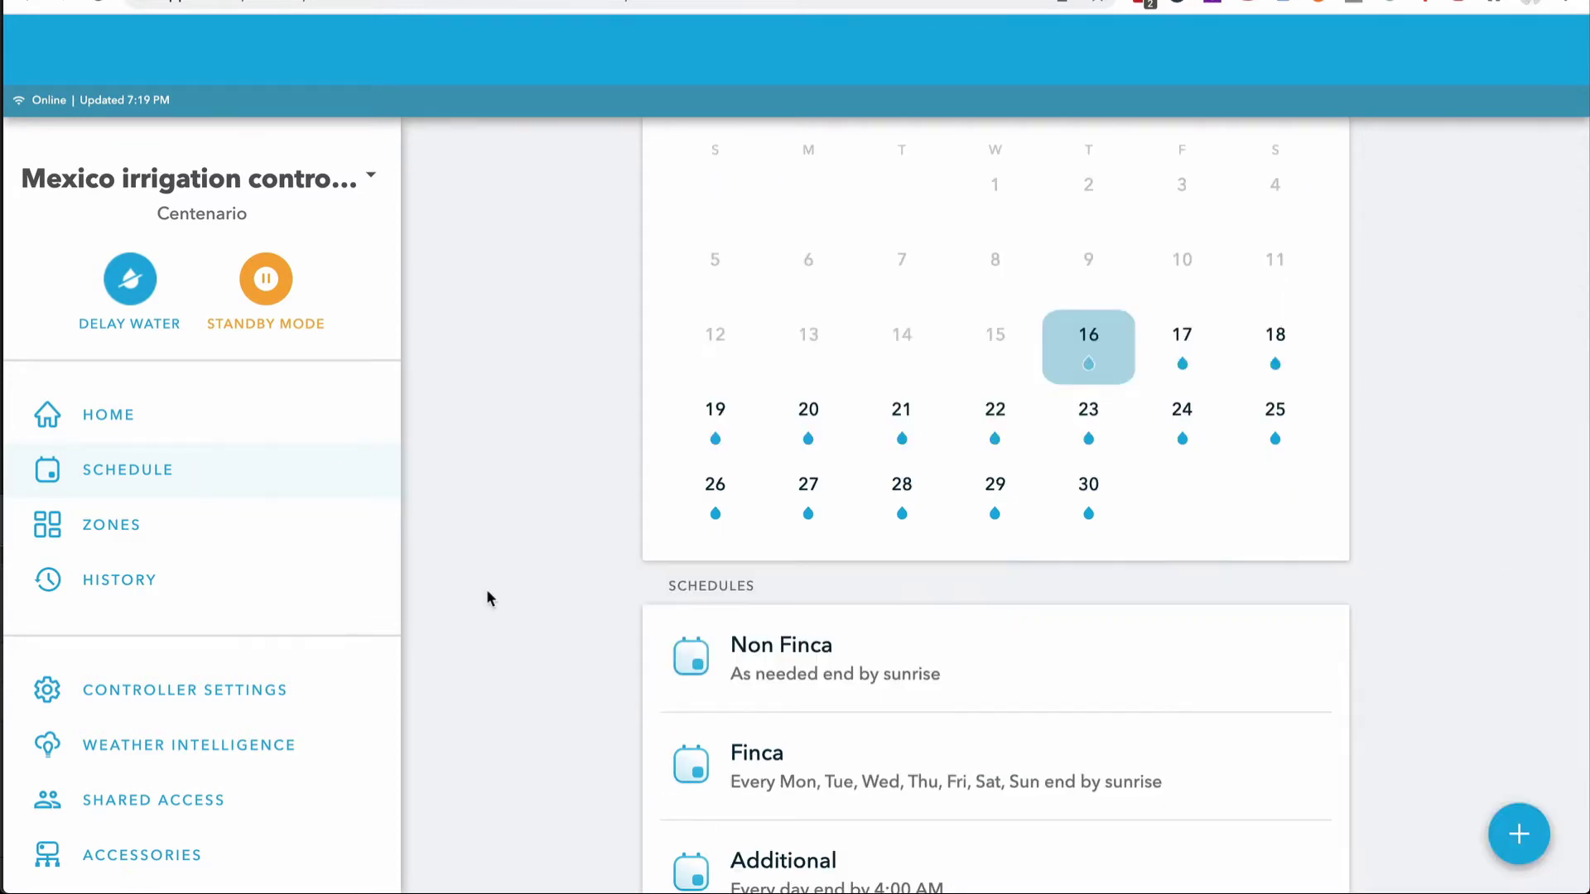
scroll(489, 598, "down", 2)
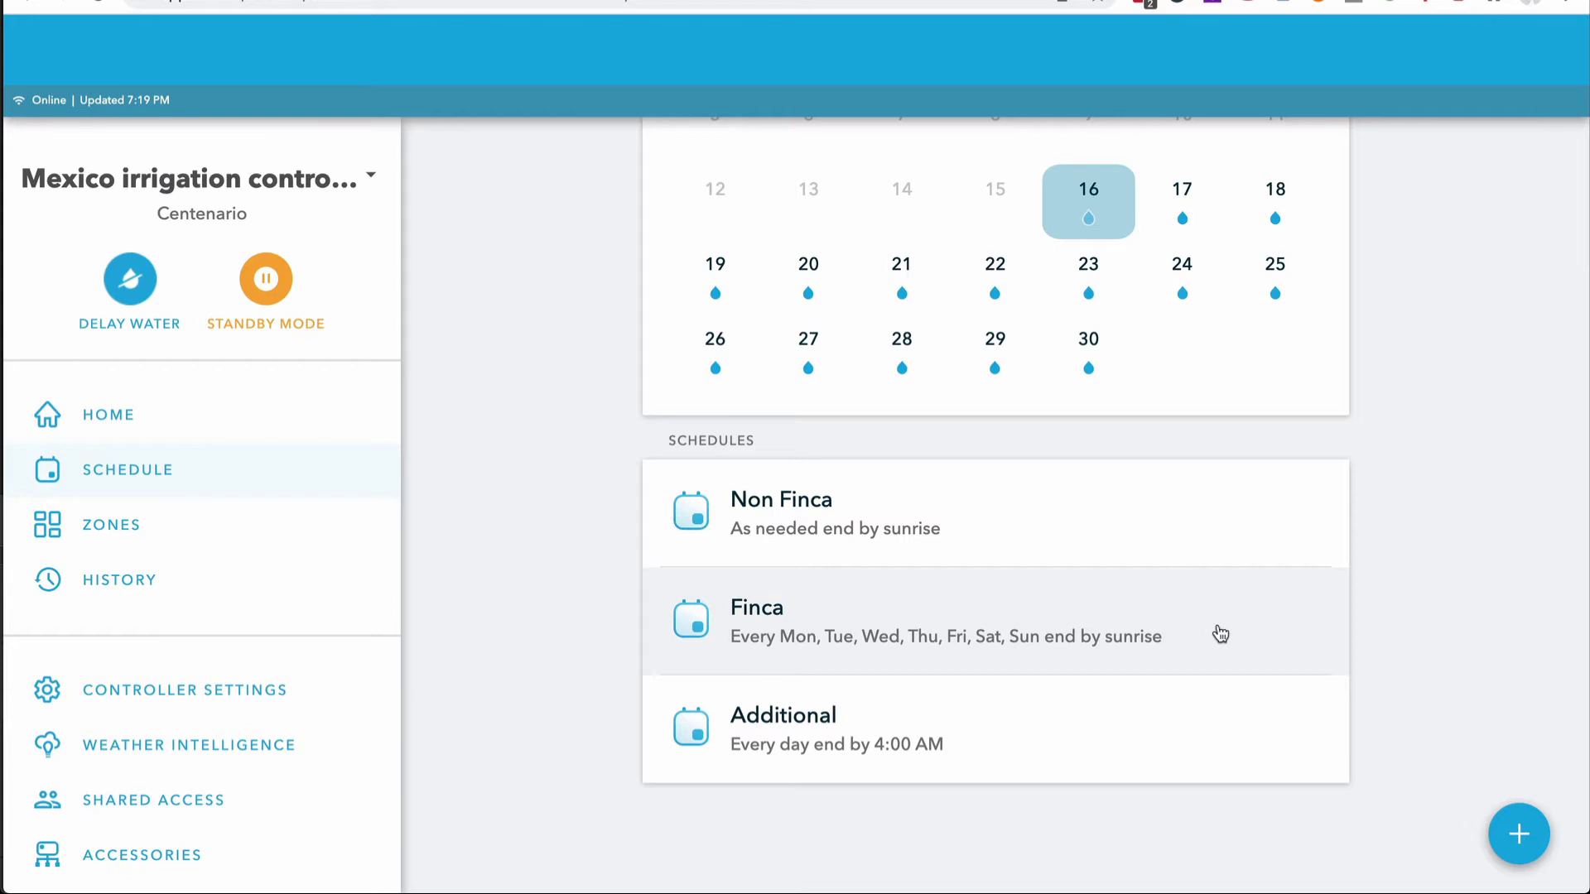
Step: Browse the History event list, including Finca's 23-minute run and weather intelligence updates
left_click(135, 575)
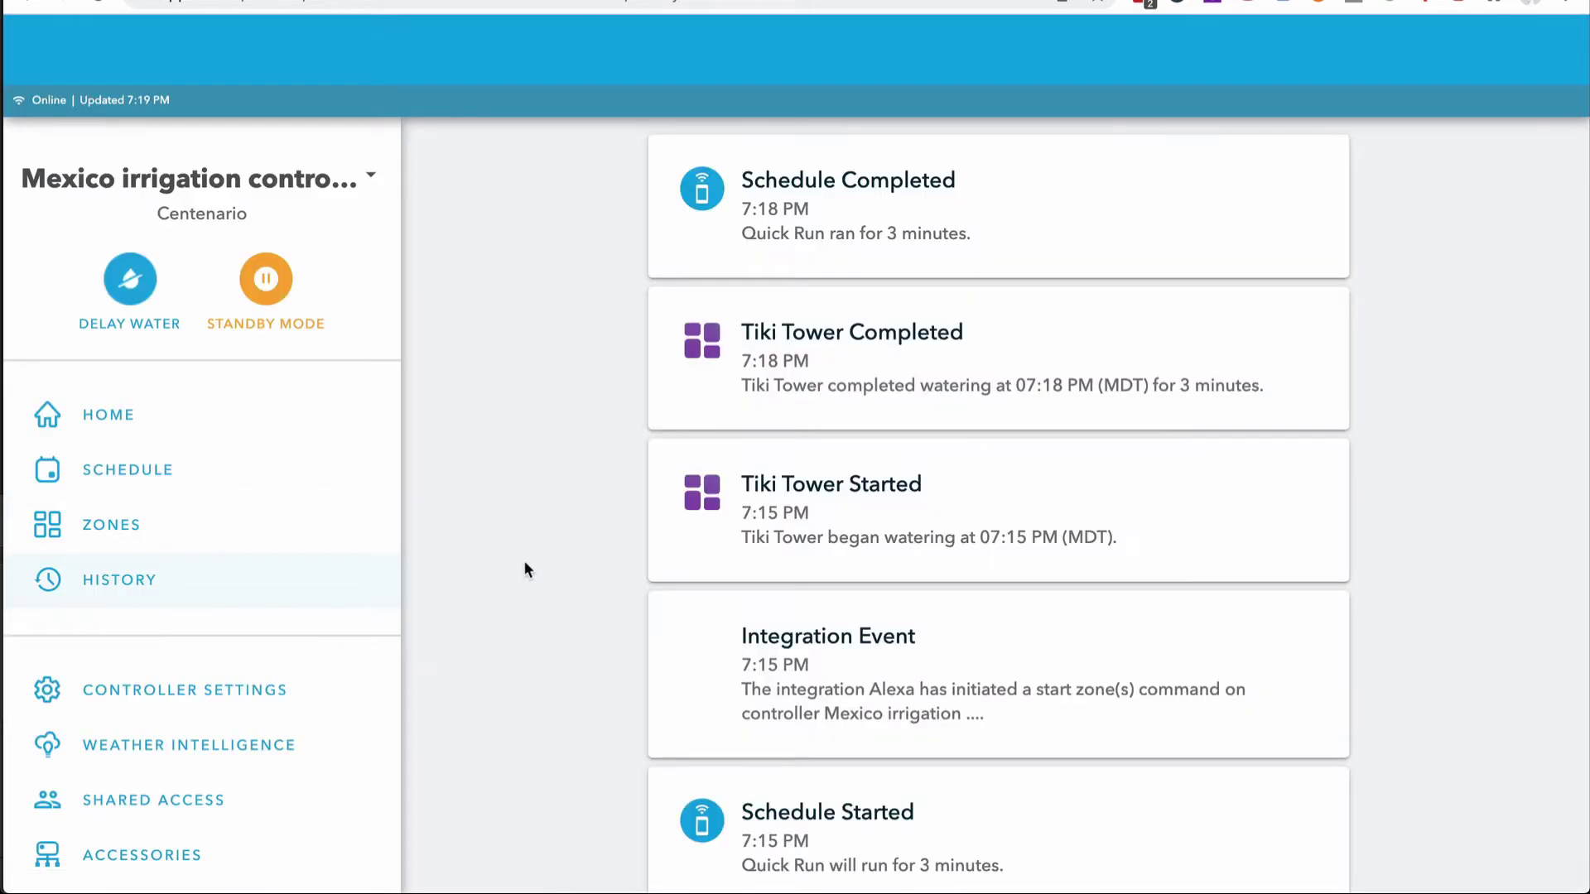
scroll(524, 563, "down", 2)
scroll(525, 565, "down", 6)
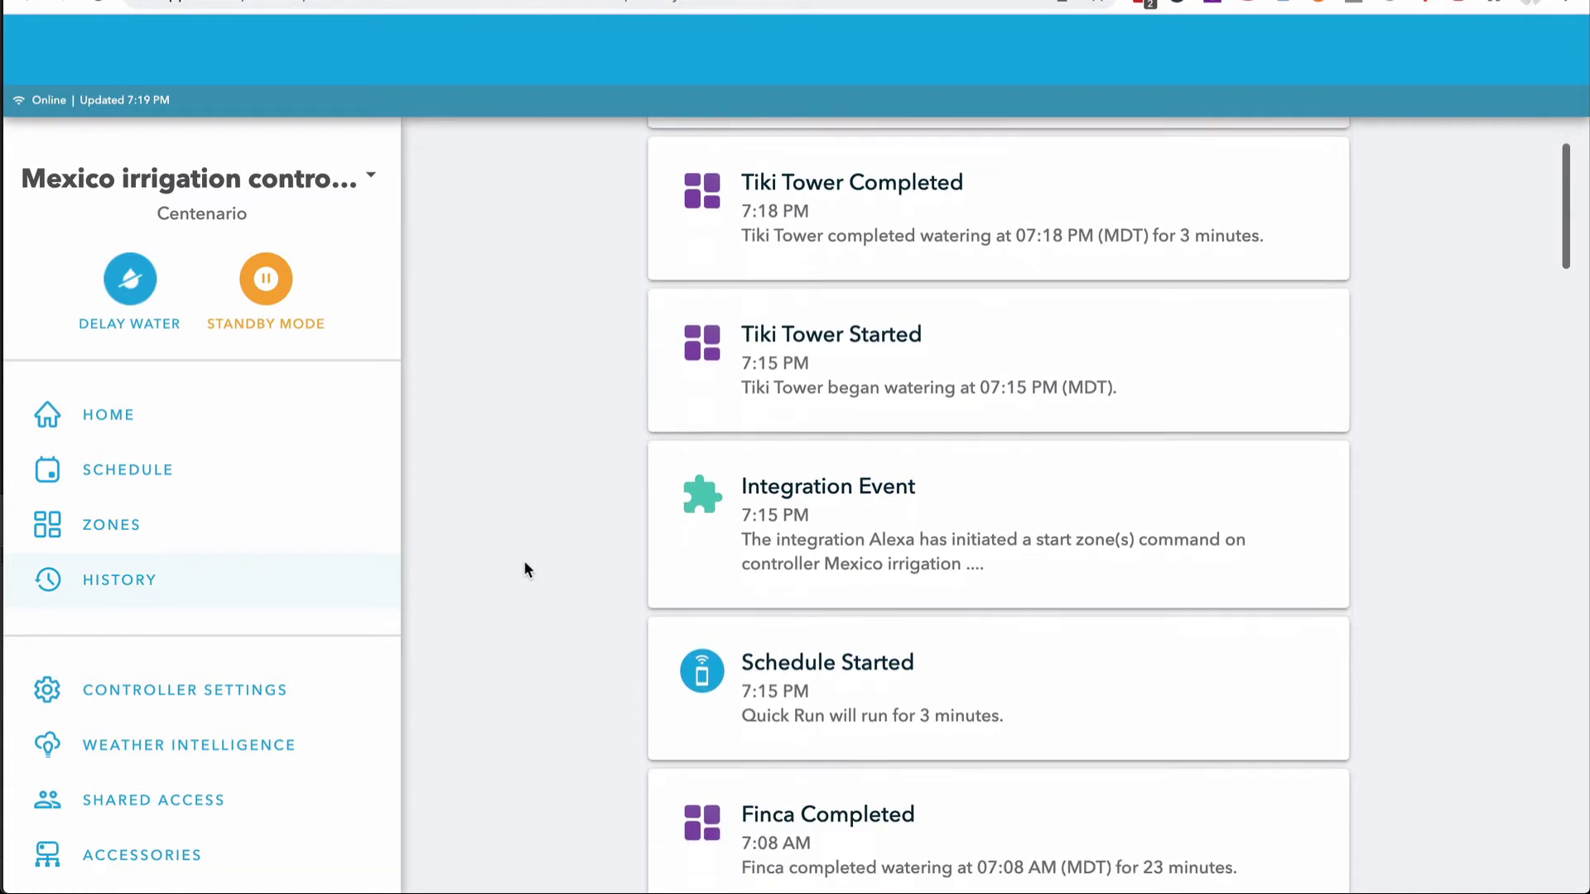
scroll(524, 567, "down", 2)
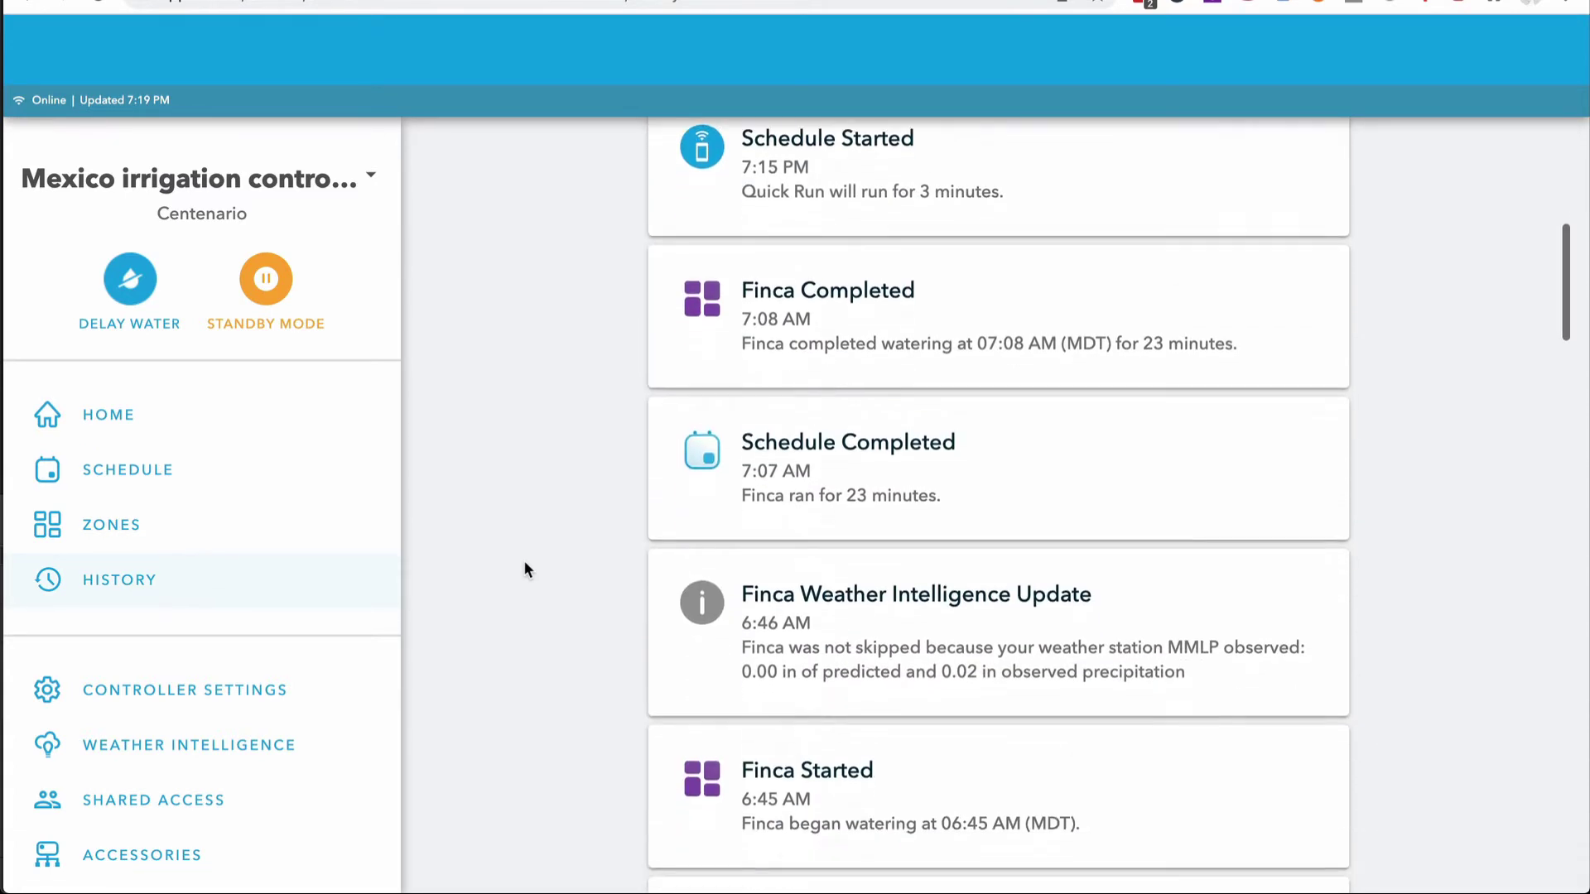
scroll(524, 566, "down", 5)
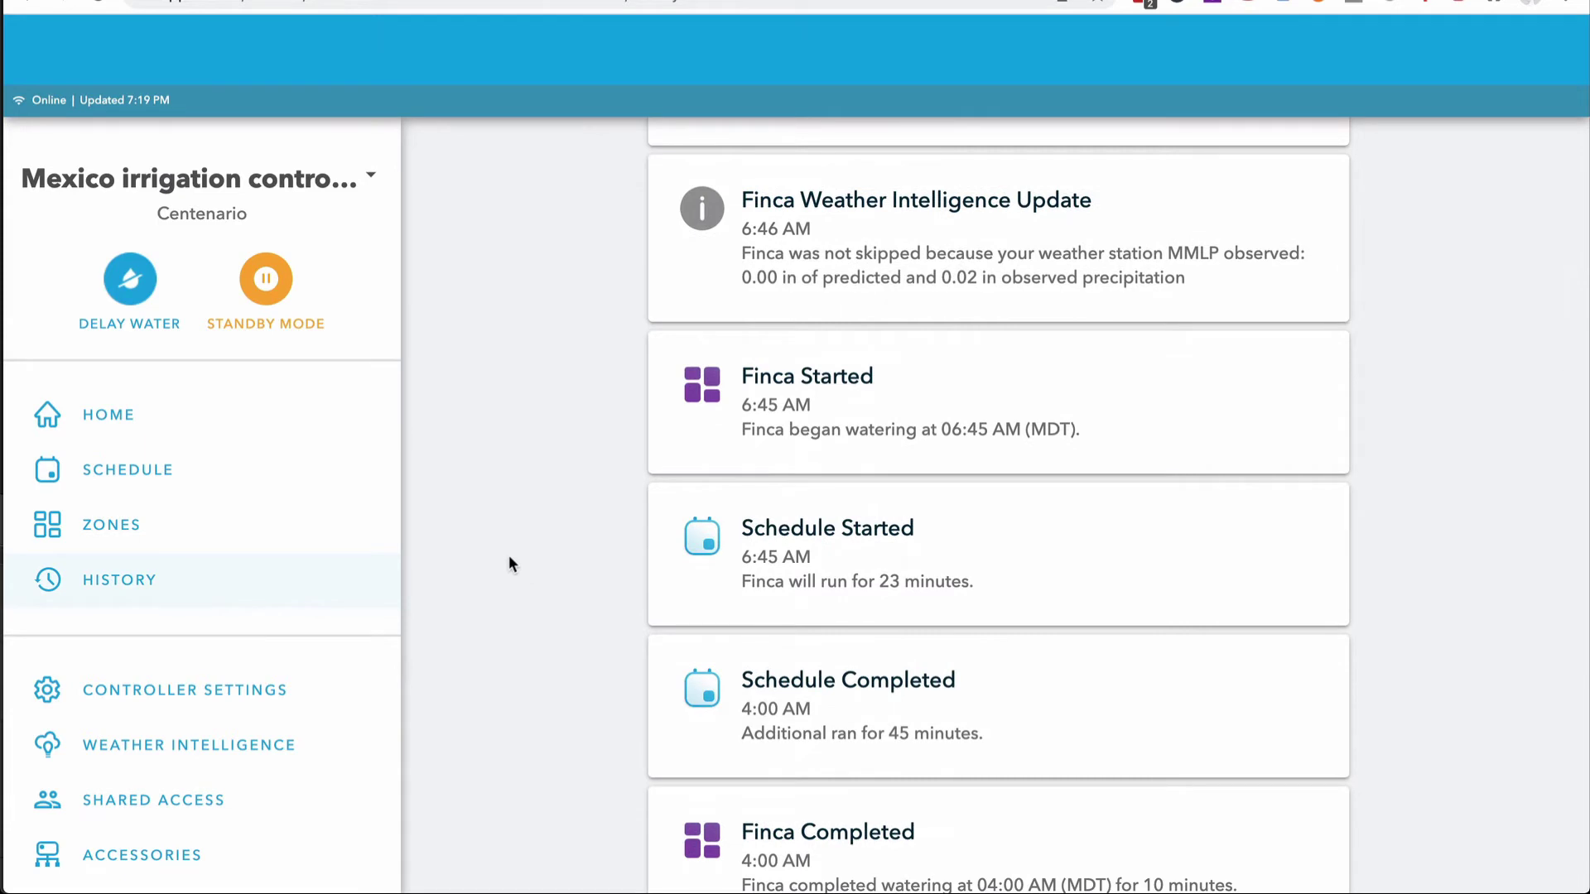
Step: Look through the Controller Settings page, then return to the controller home page
left_click(240, 687)
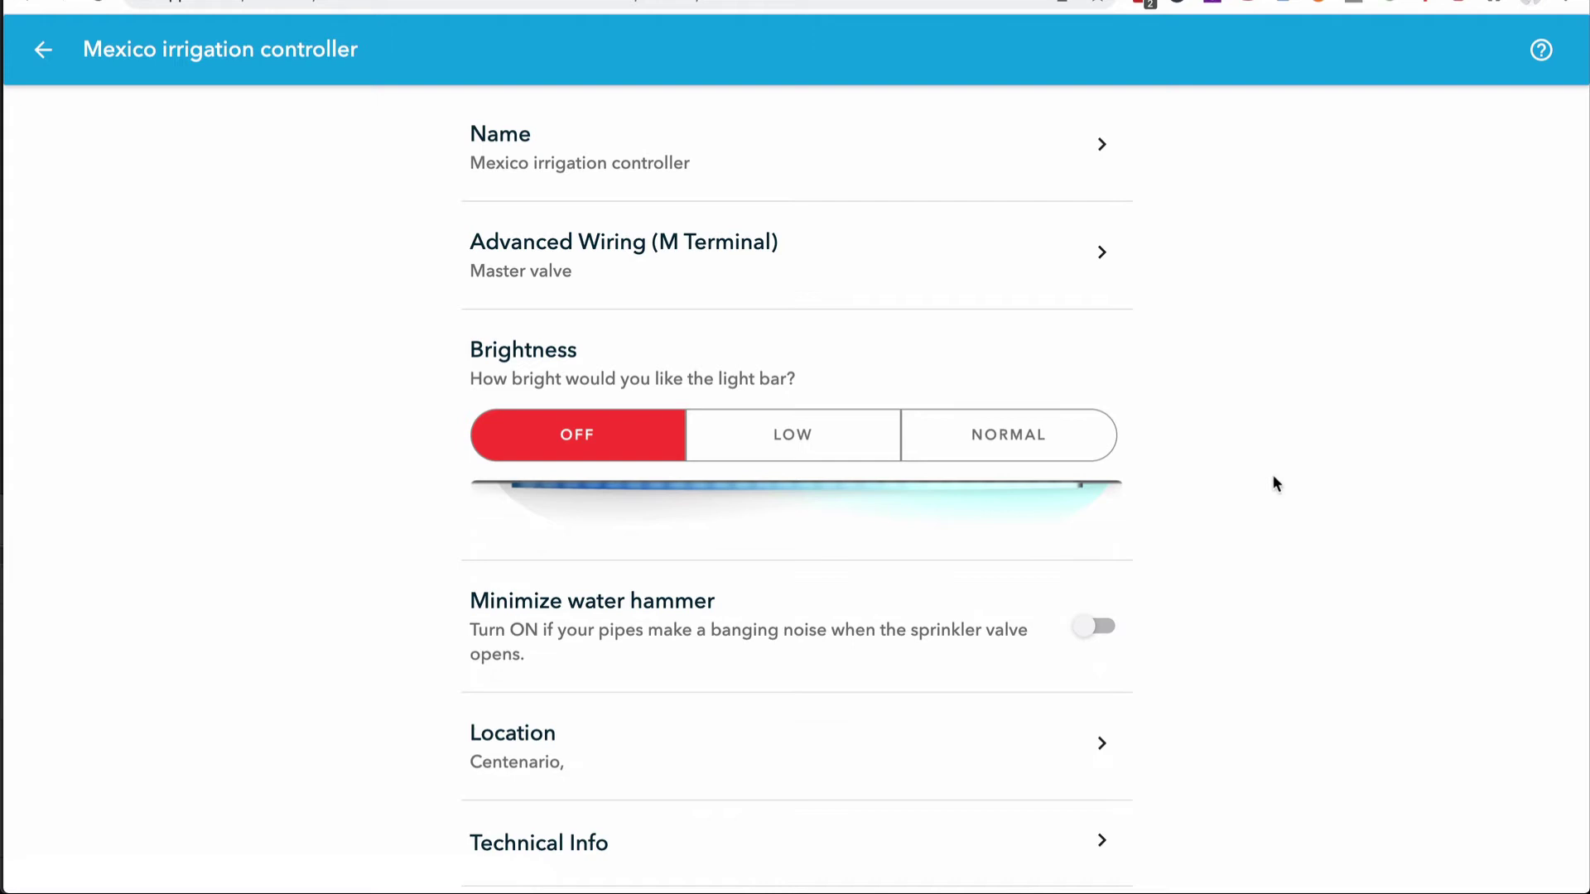
scroll(1273, 478, "down", 1)
scroll(1273, 478, "up", 1)
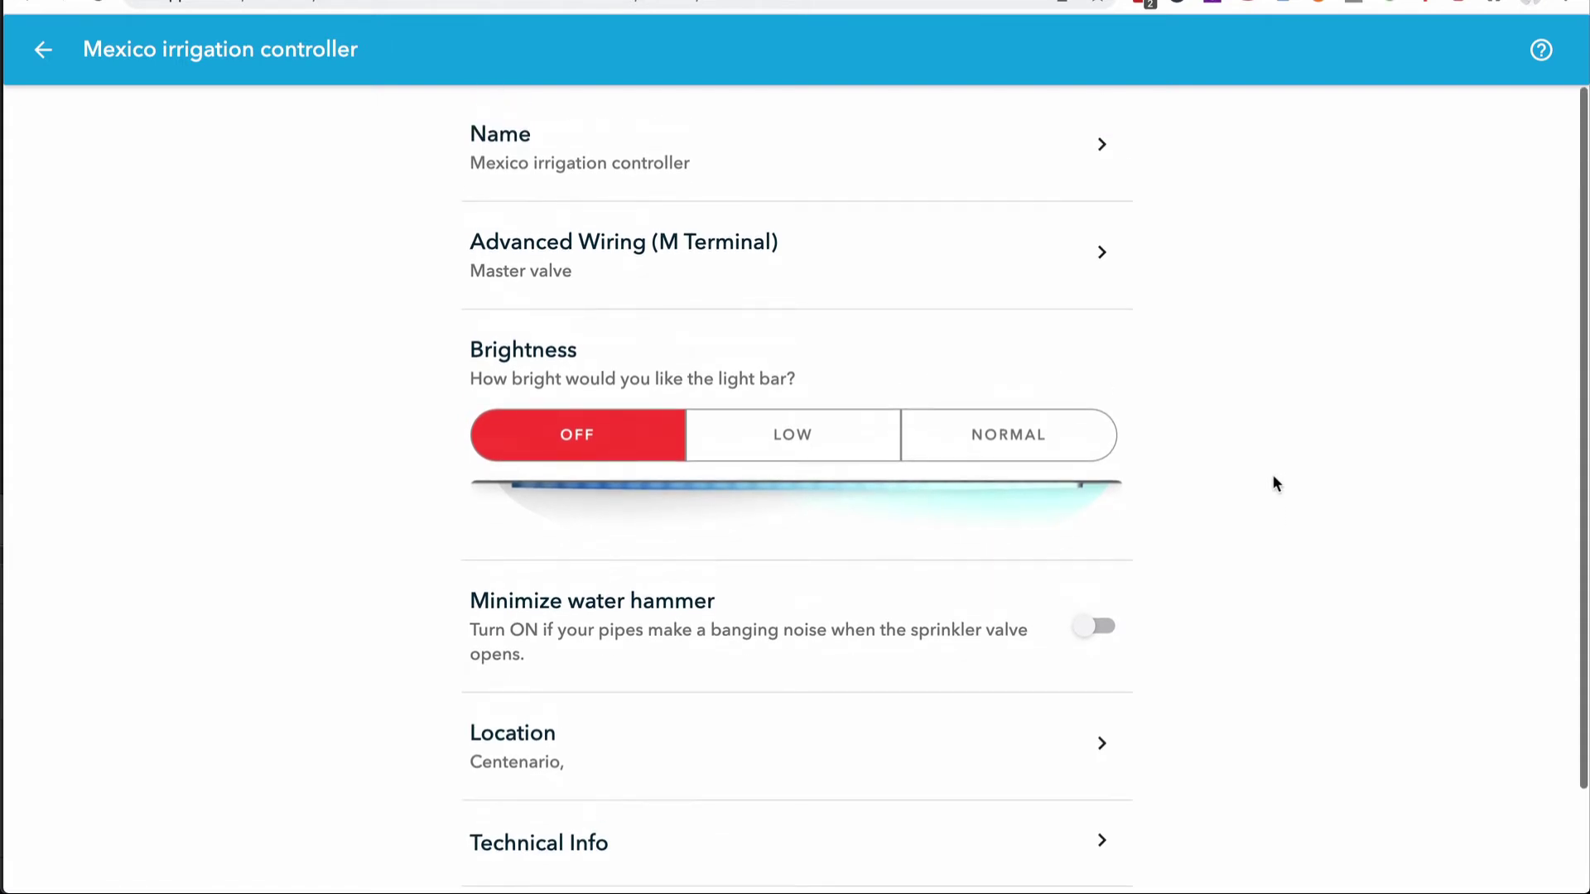
scroll(1273, 483, "down", 1)
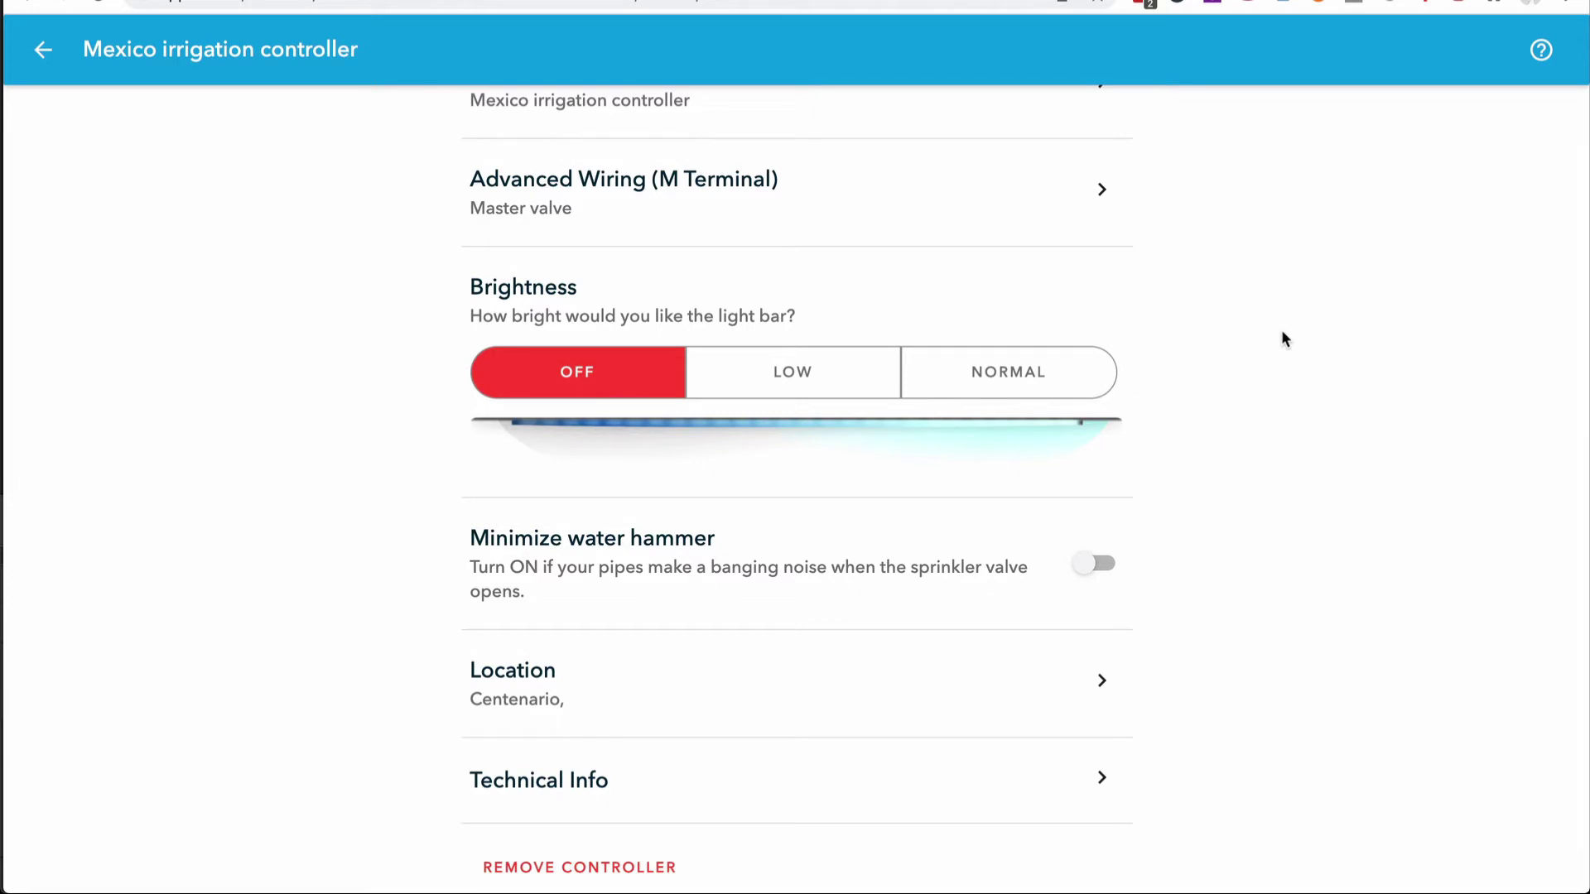
scroll(1282, 335, "down", 1)
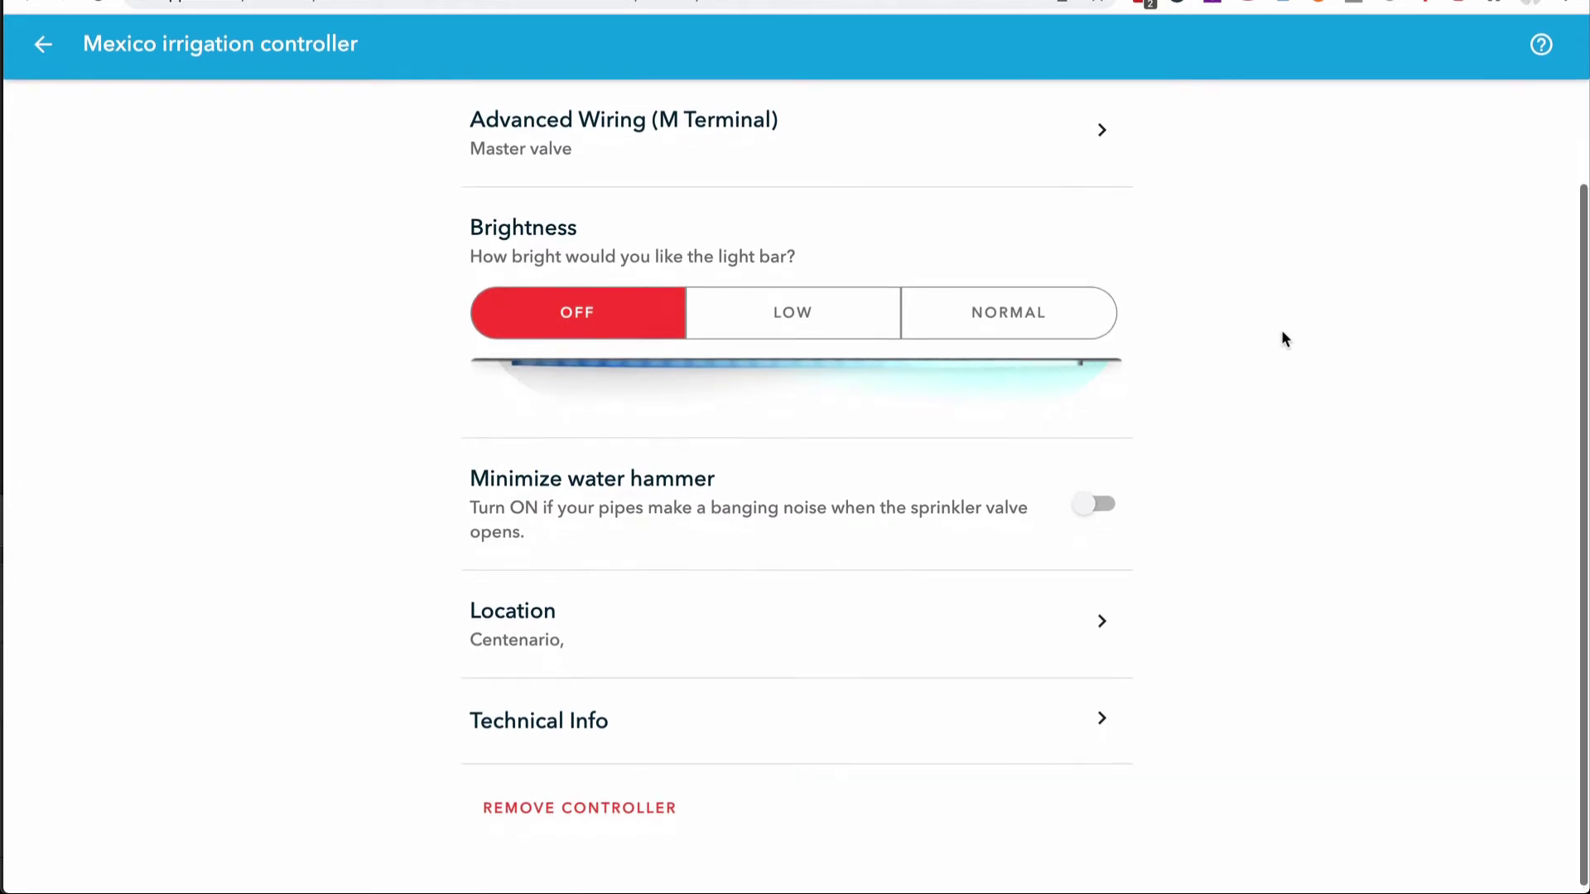
scroll(1282, 336, "up", 2)
scroll(1282, 341, "up", 1)
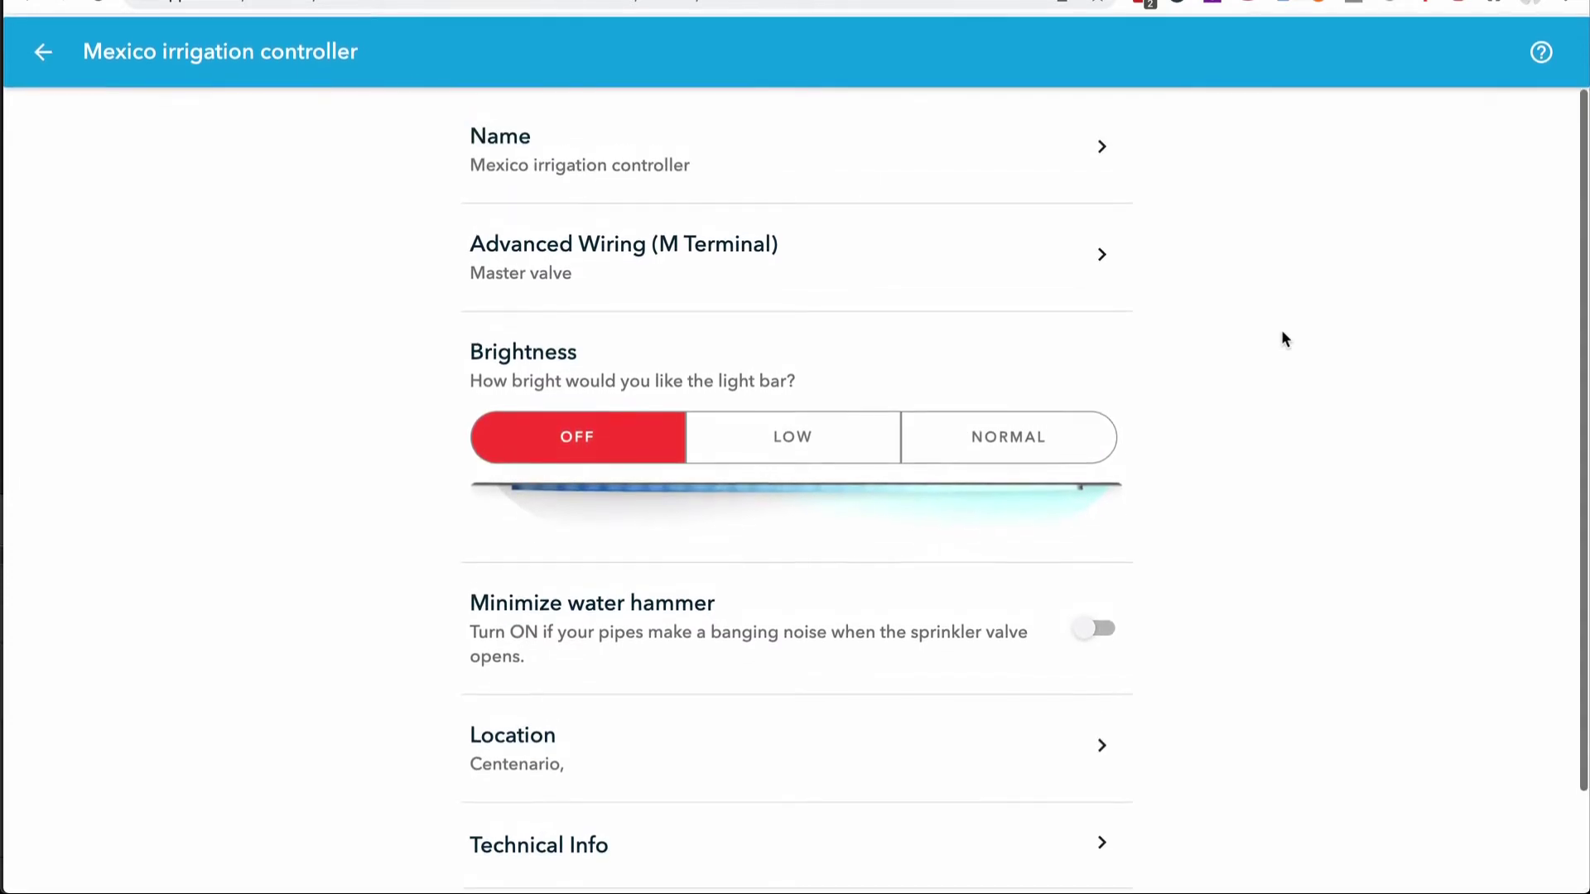
left_click(43, 49)
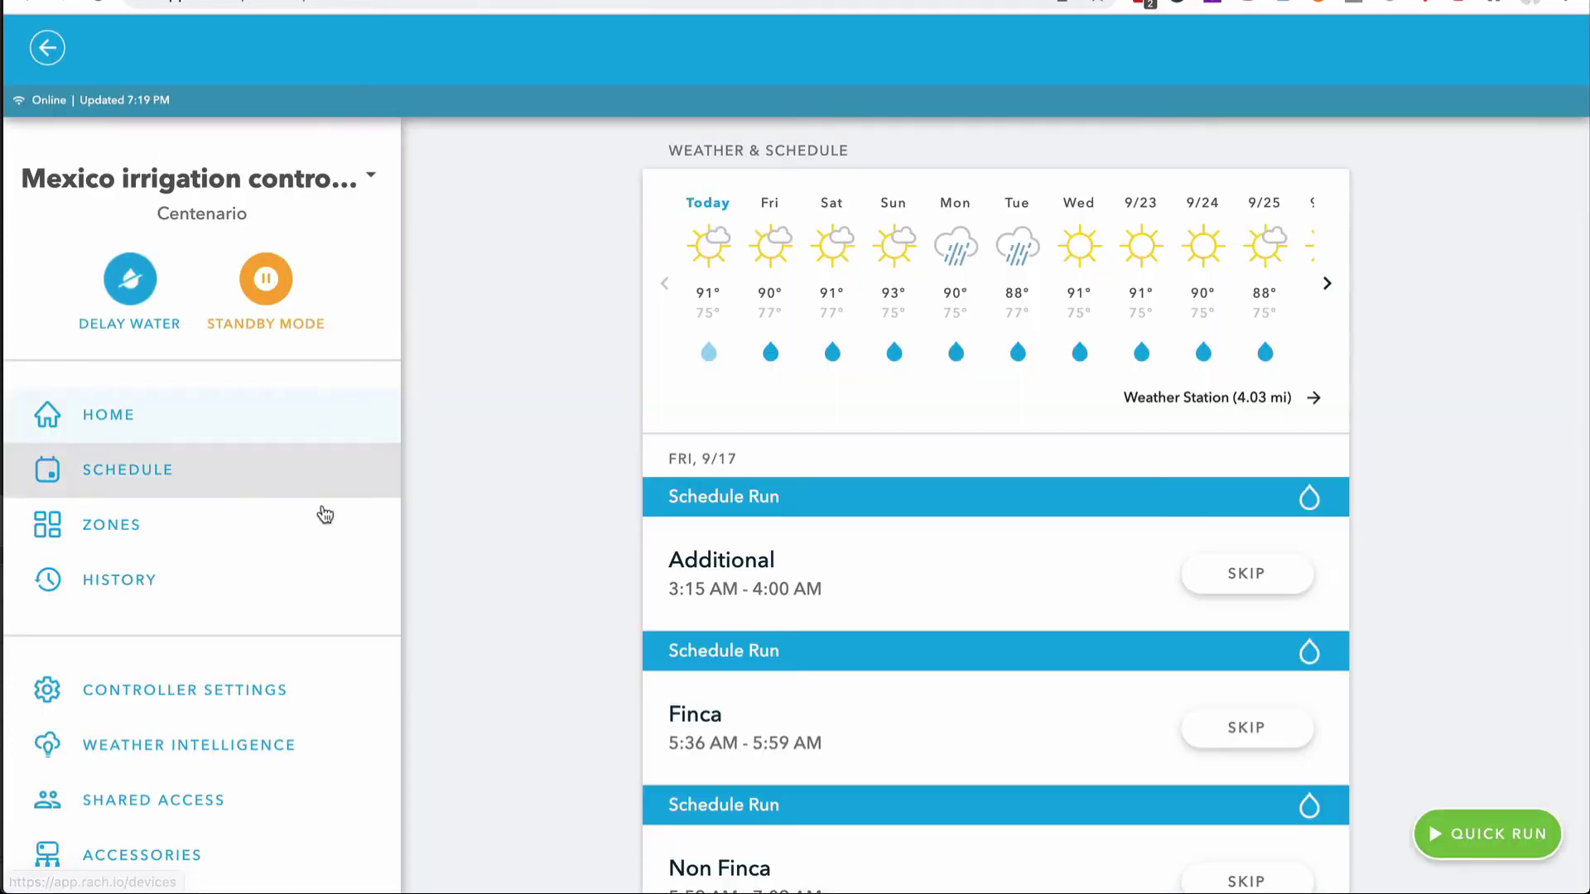
Step: Check the Shared Access list and return to the controller home overview
scroll(318, 518, "down", 1)
left_click(206, 719)
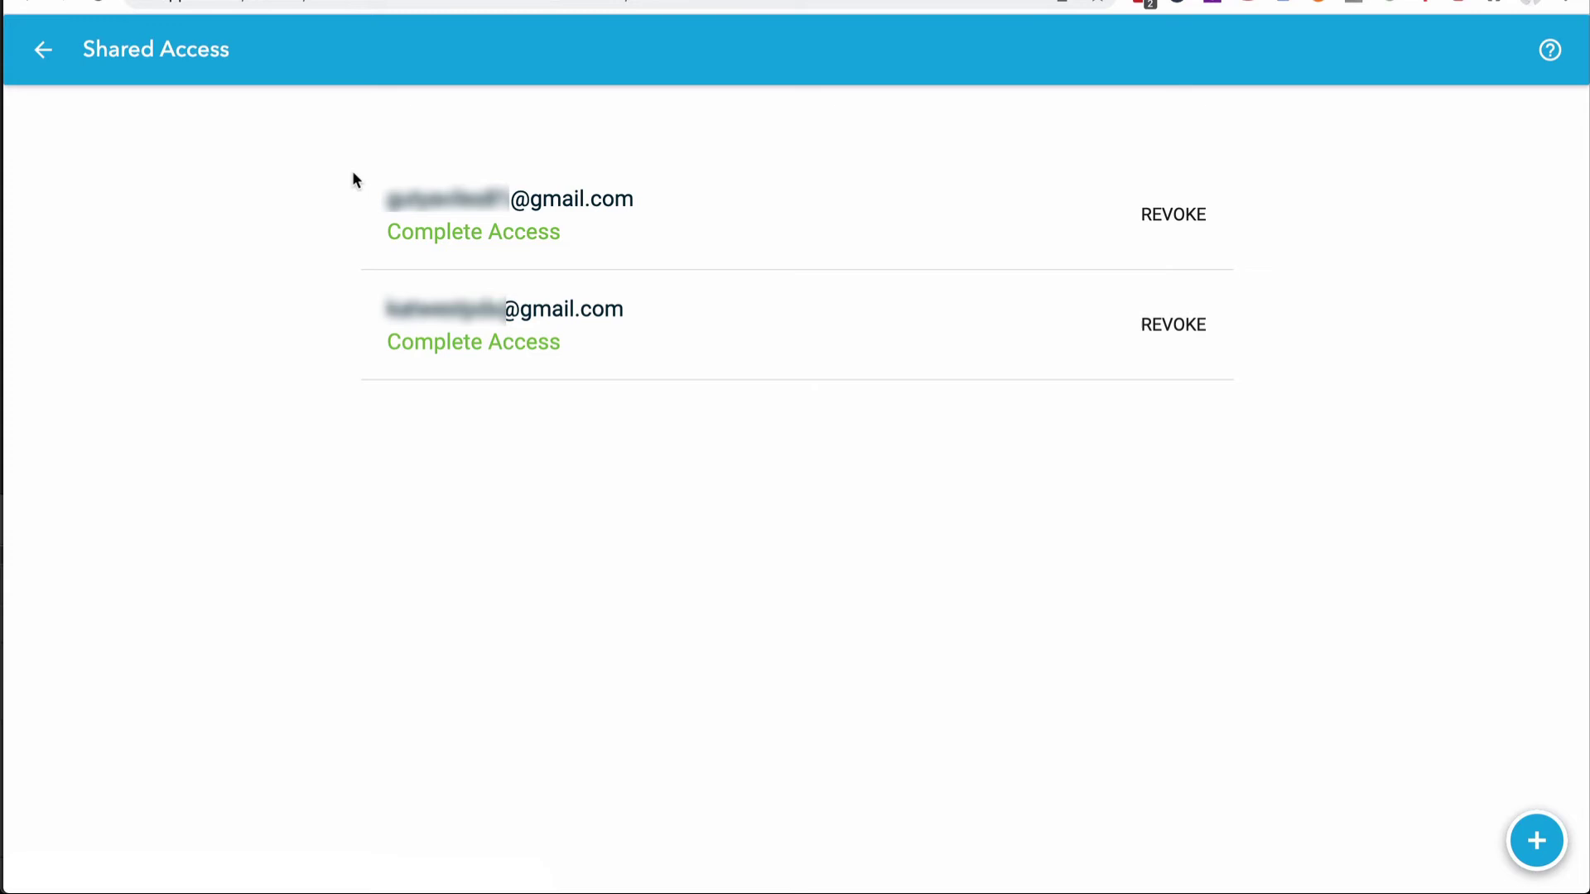
left_click(43, 51)
scroll(445, 685, "down", 5)
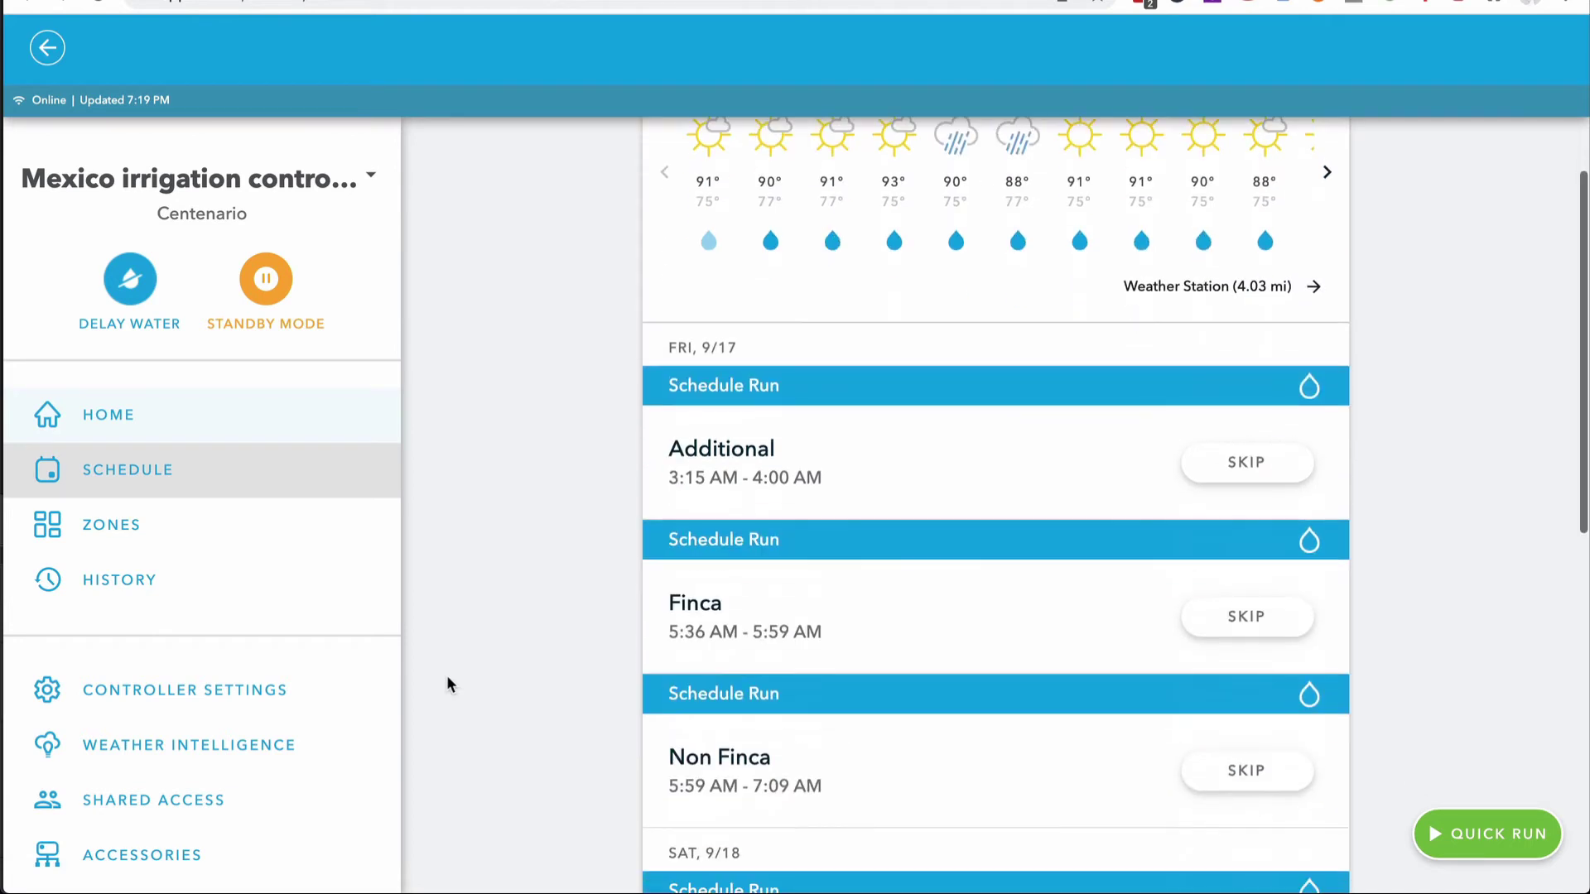
scroll(346, 683, "down", 4)
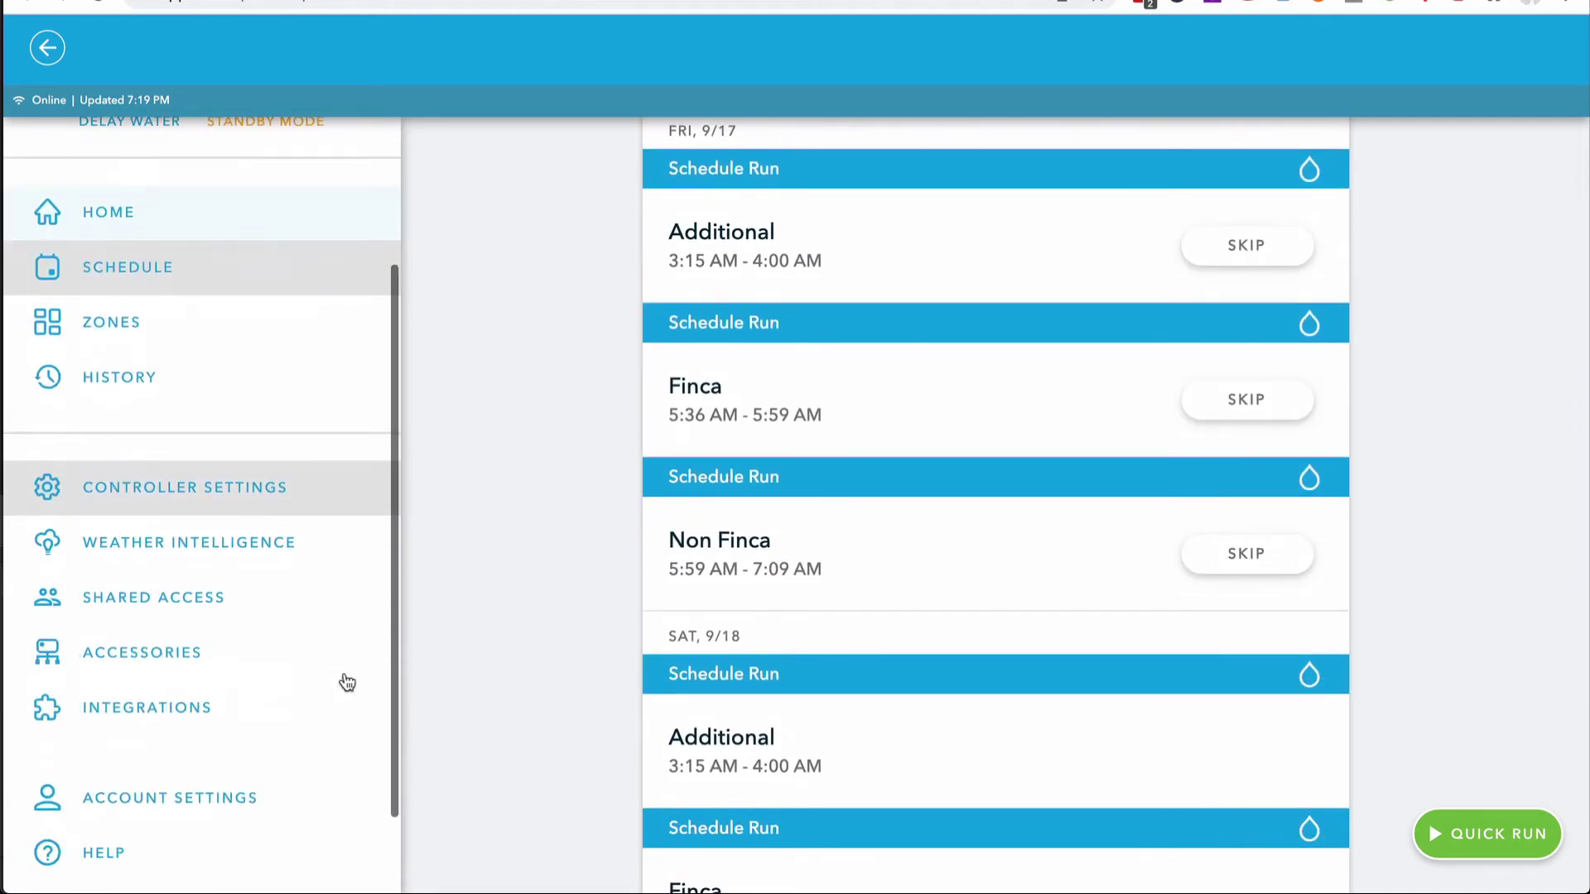
left_click(157, 543)
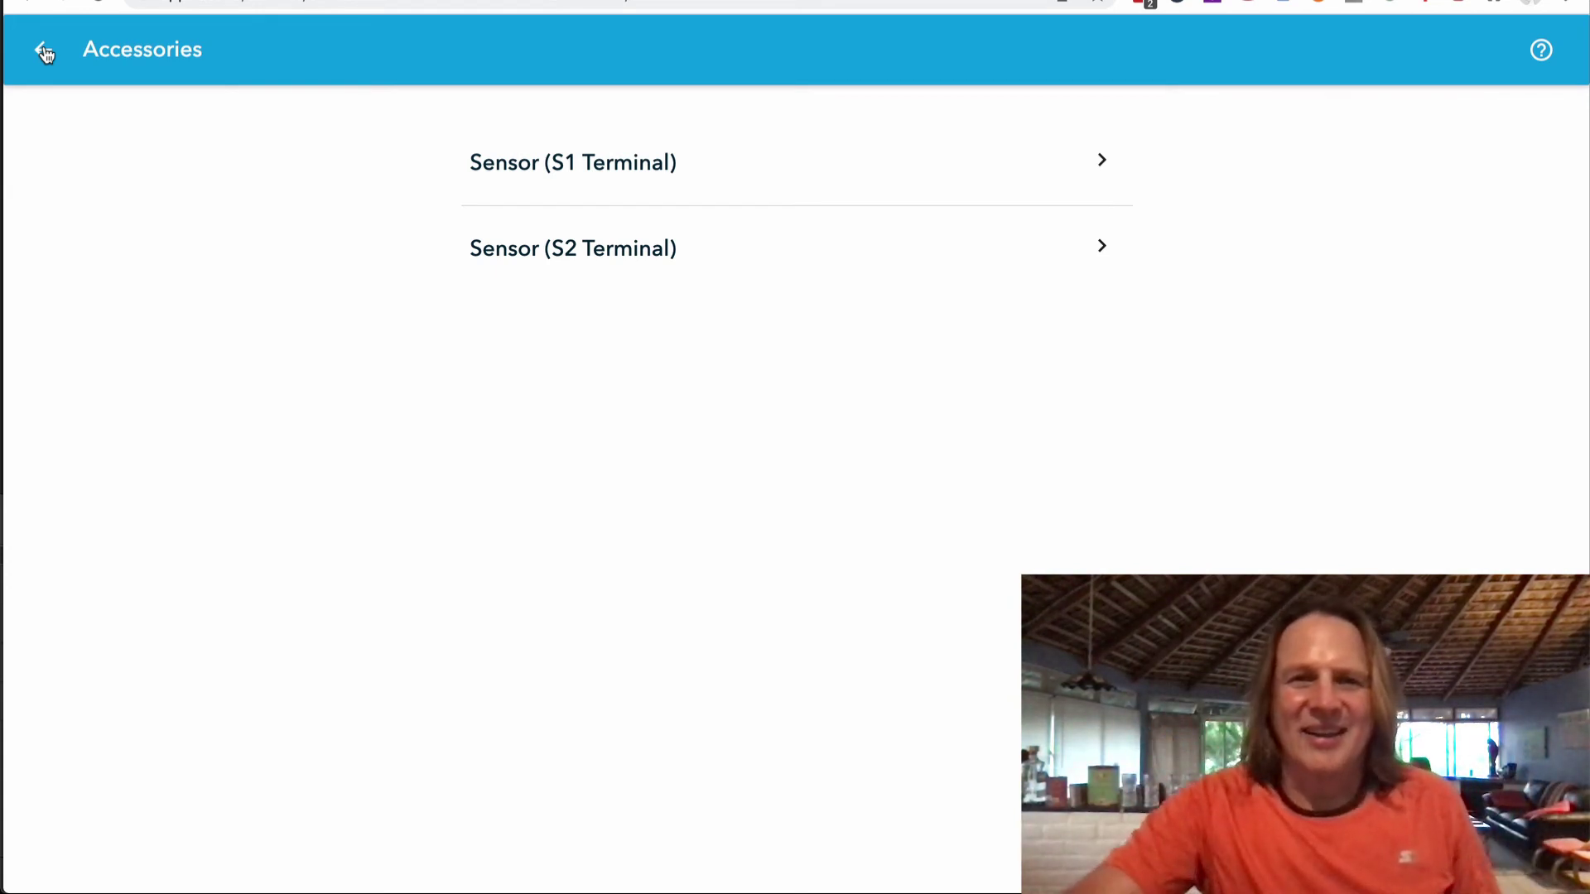
left_click(47, 52)
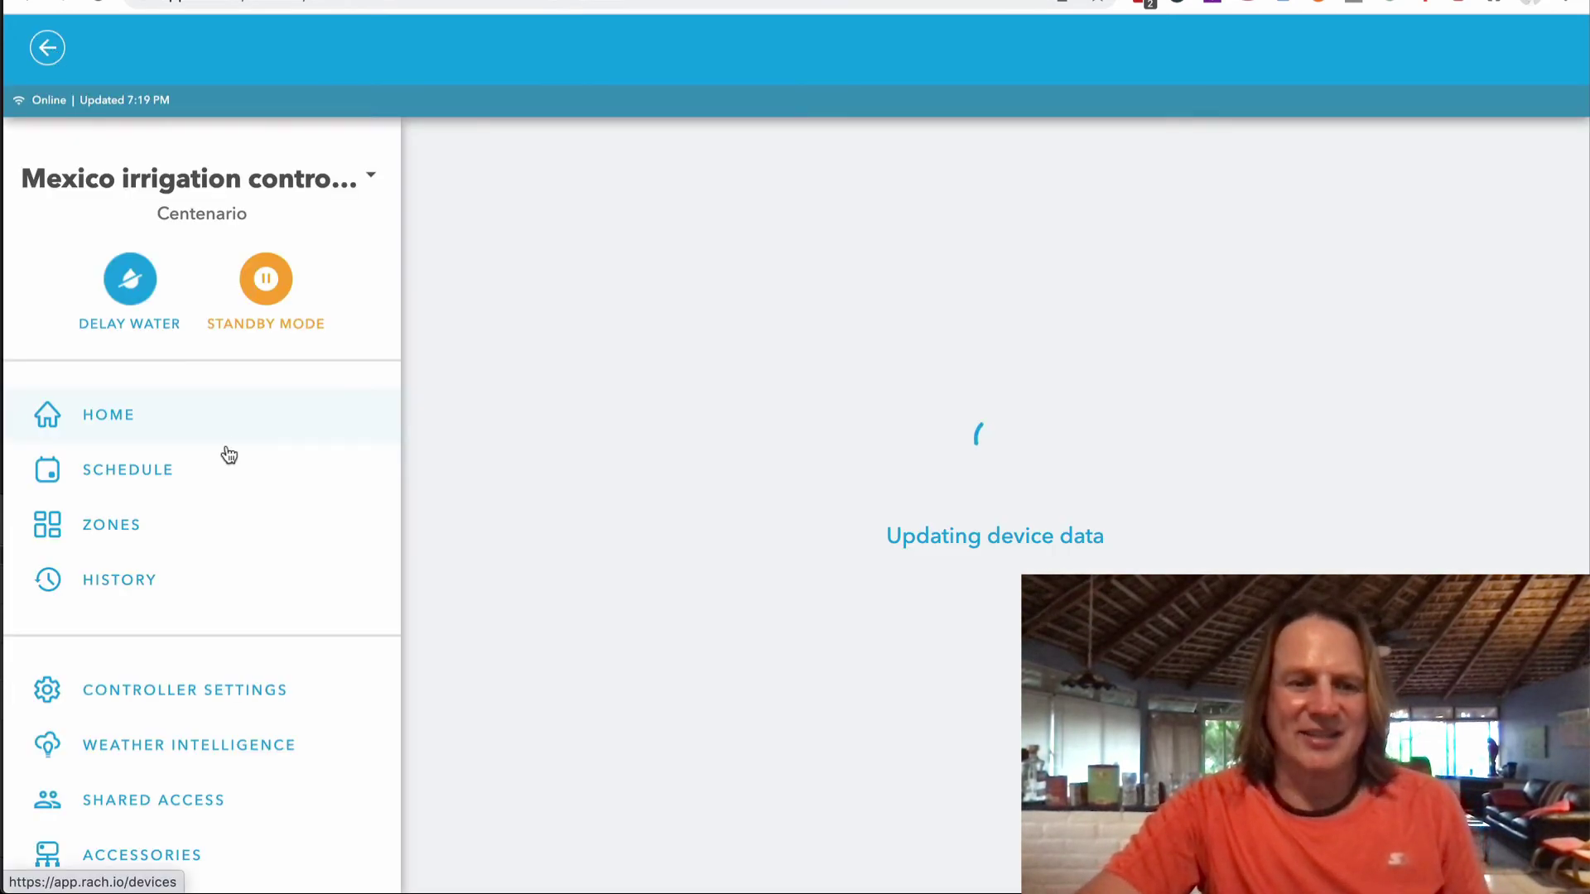
scroll(224, 451, "down", 3)
left_click(174, 664)
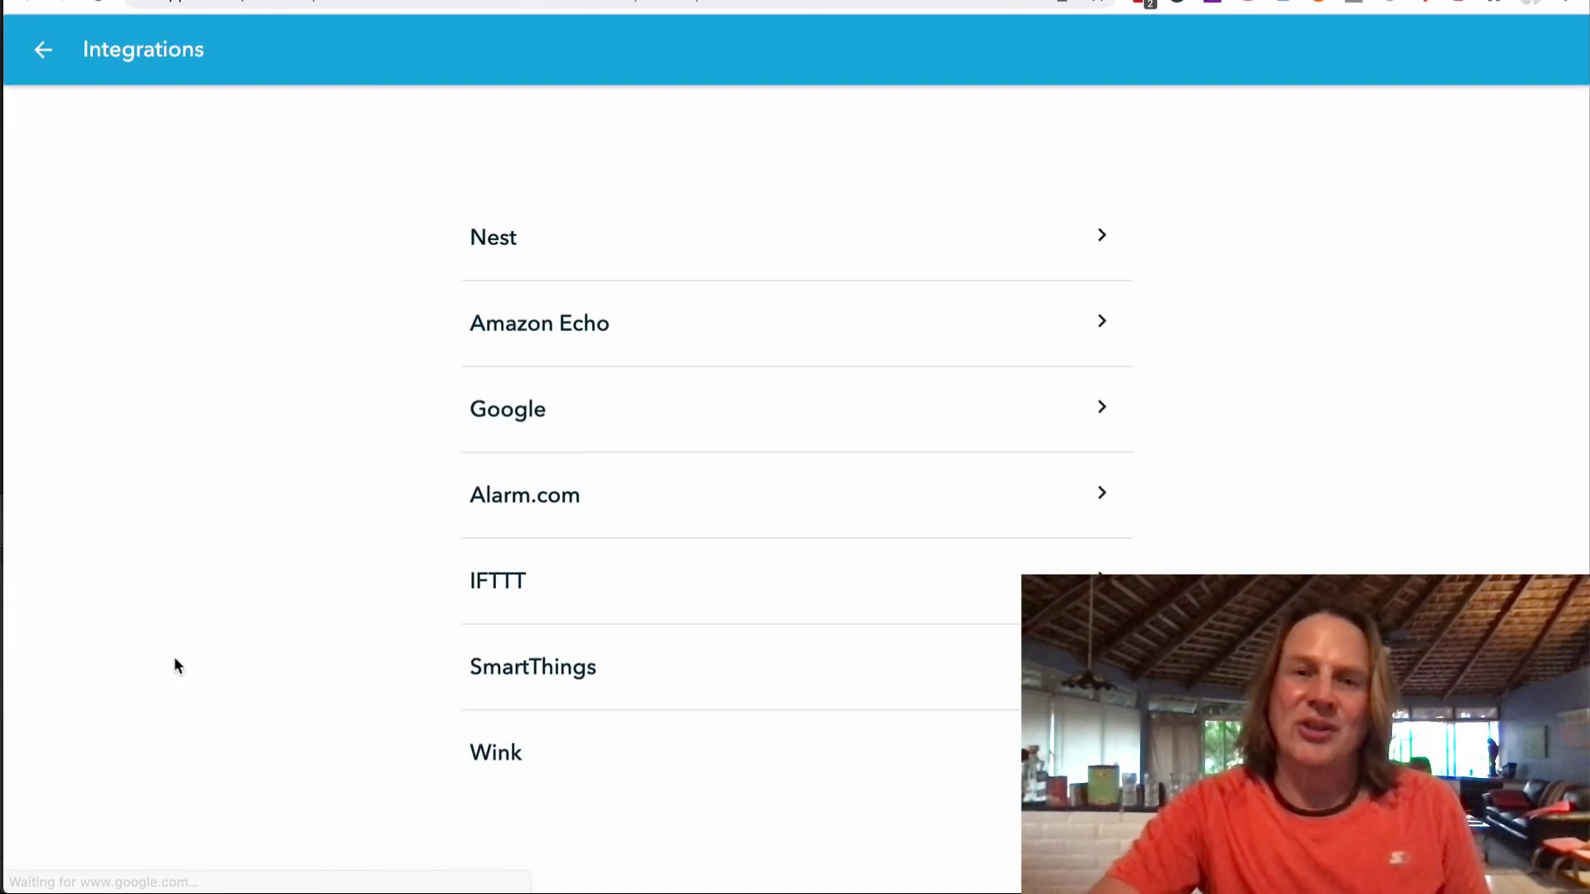
Step: Start a Quick Run of the Dragon fruit zone, with the duration prompt at 0 h 3 m
left_click(45, 50)
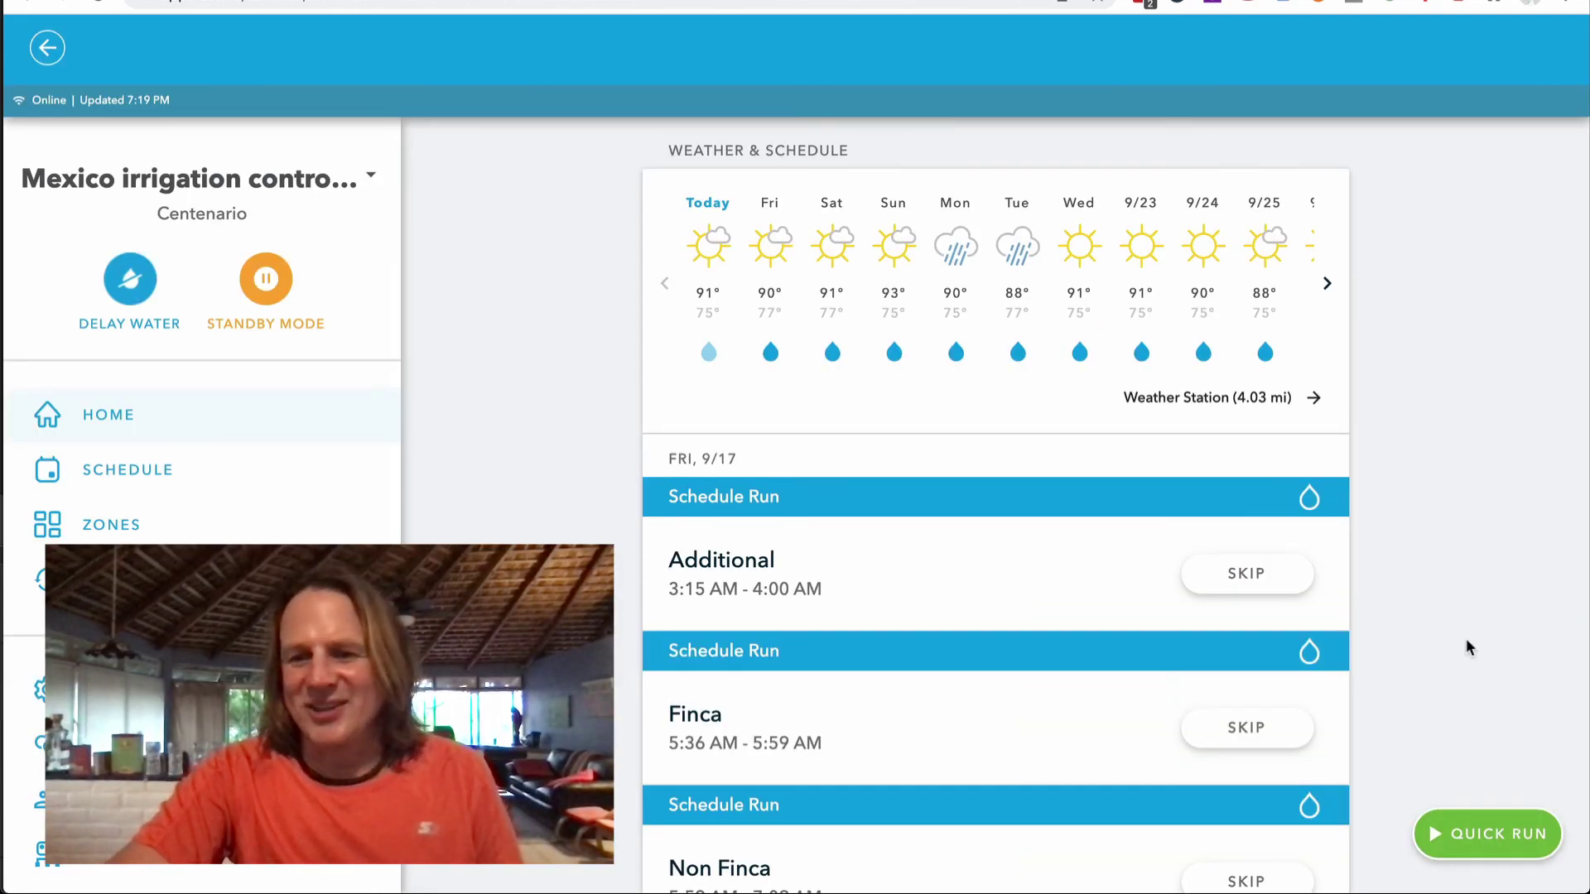
left_click(1485, 838)
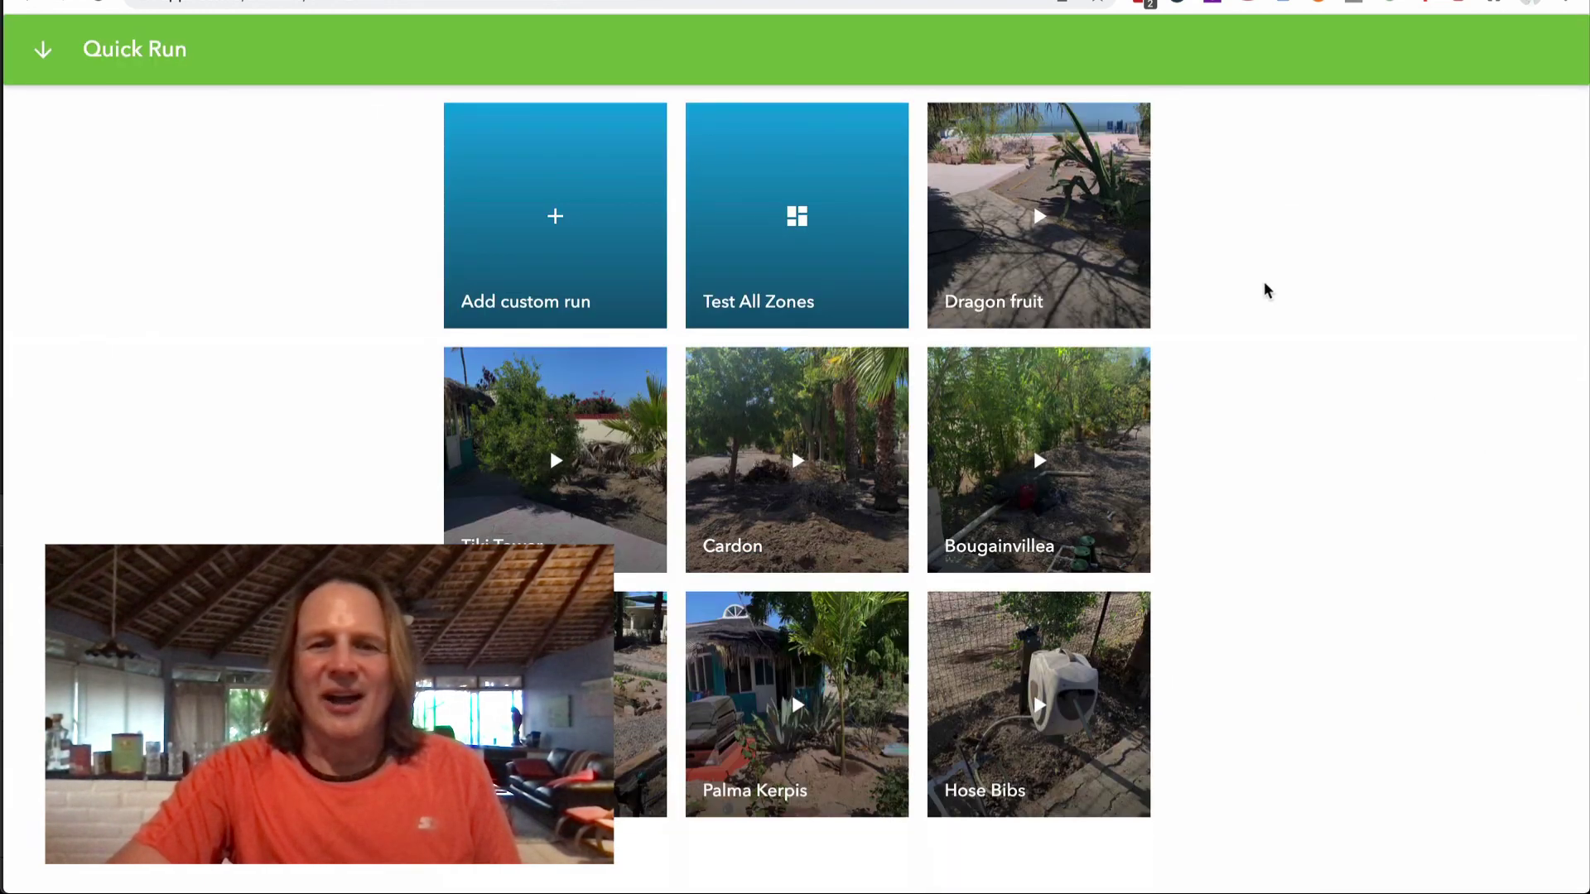
left_click(1040, 218)
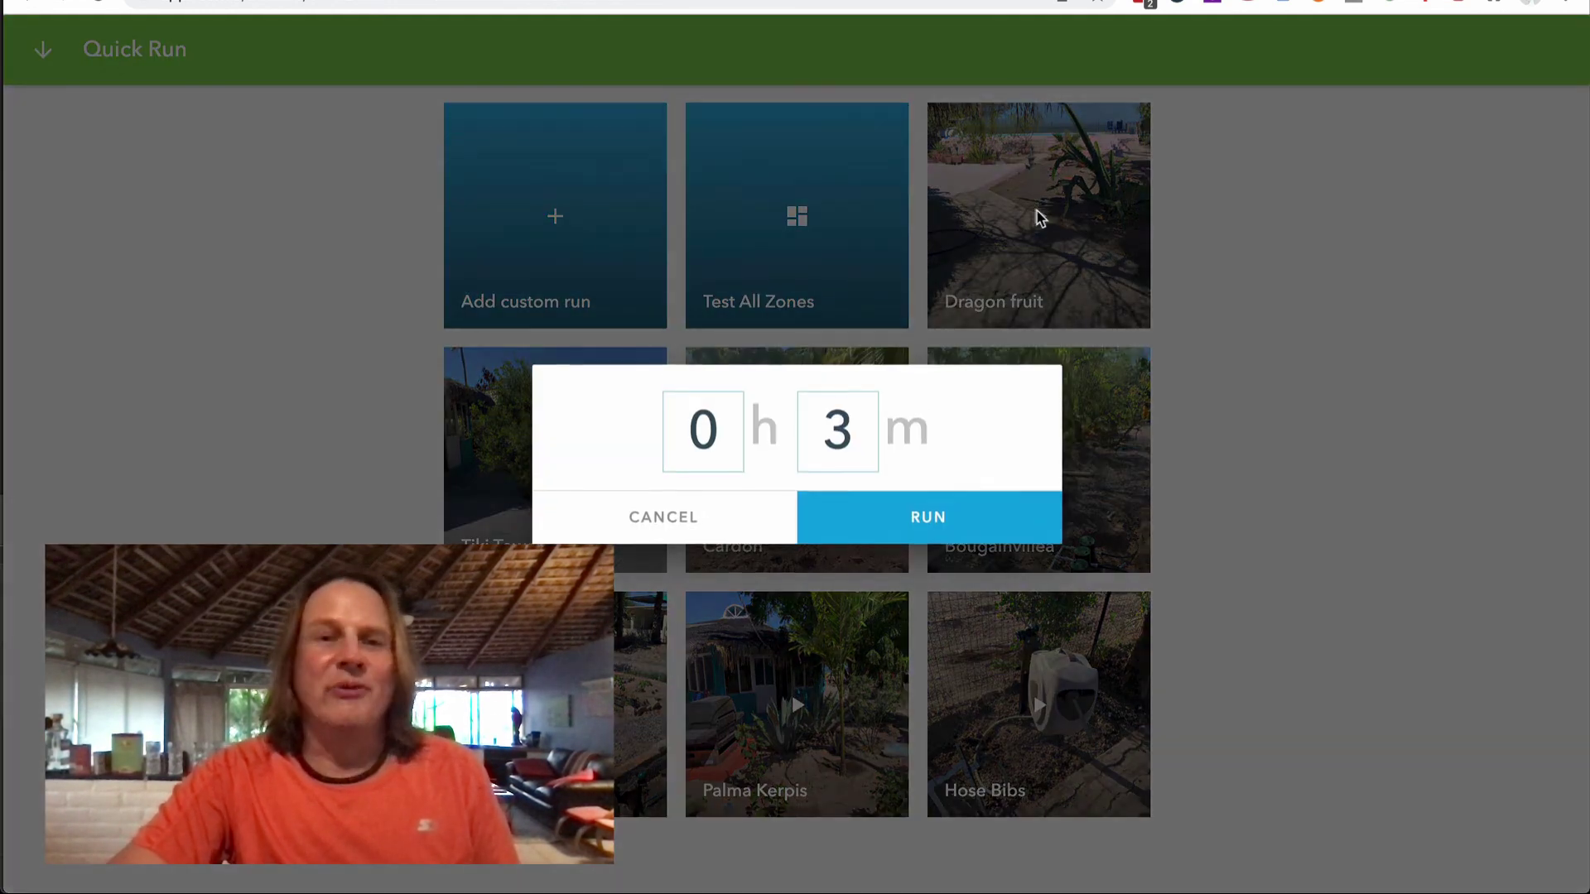